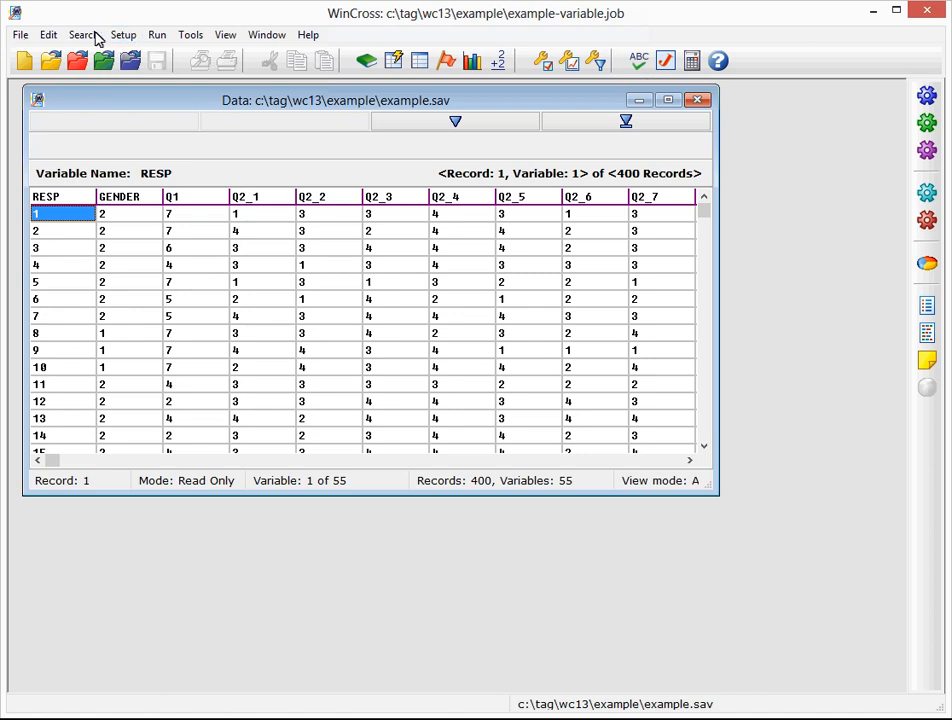
- Start creating a banner from tables in the banner setup and add table 1's Male and Female rows as columns
click(136, 36)
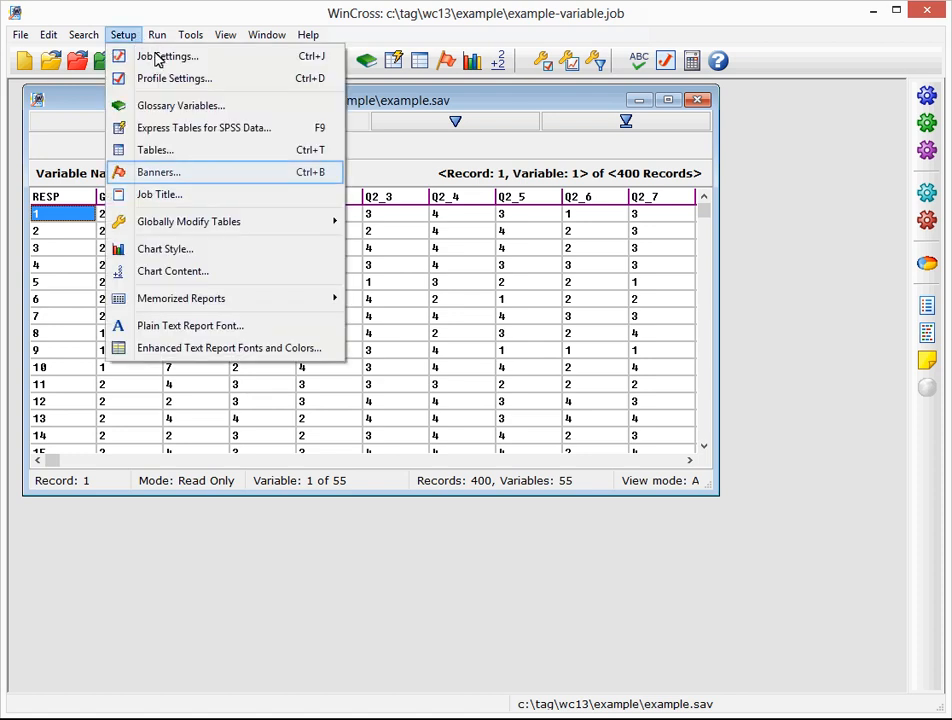
click(167, 175)
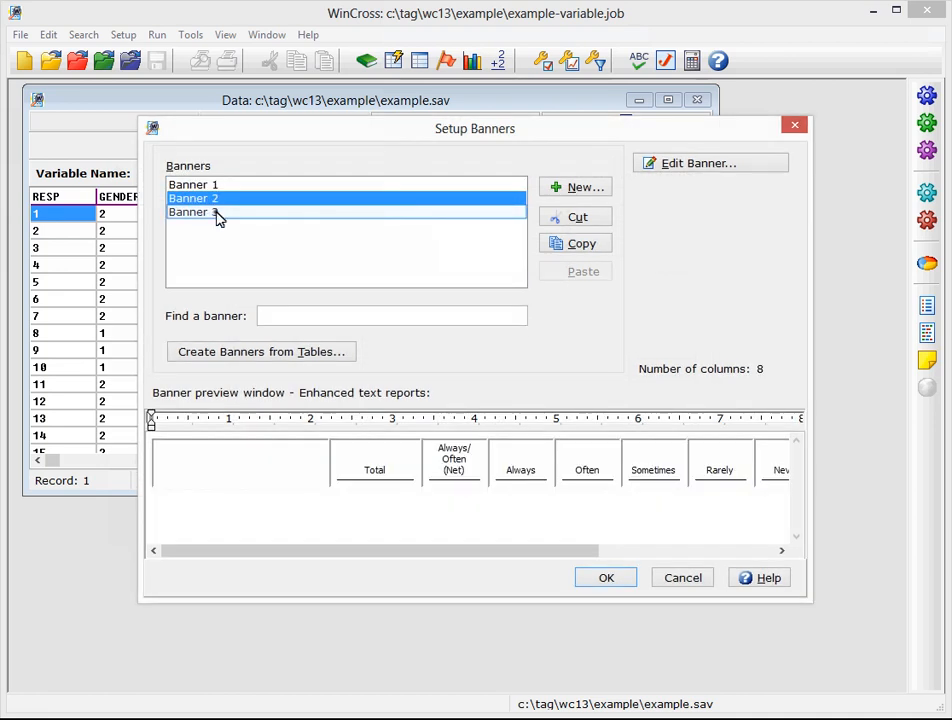
click(217, 215)
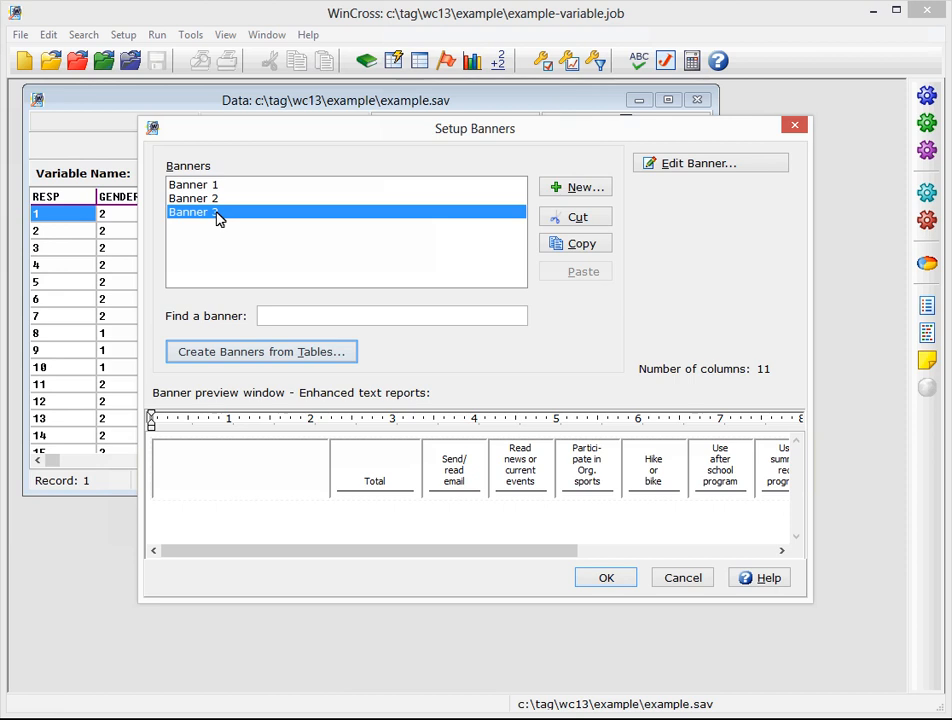
click(319, 353)
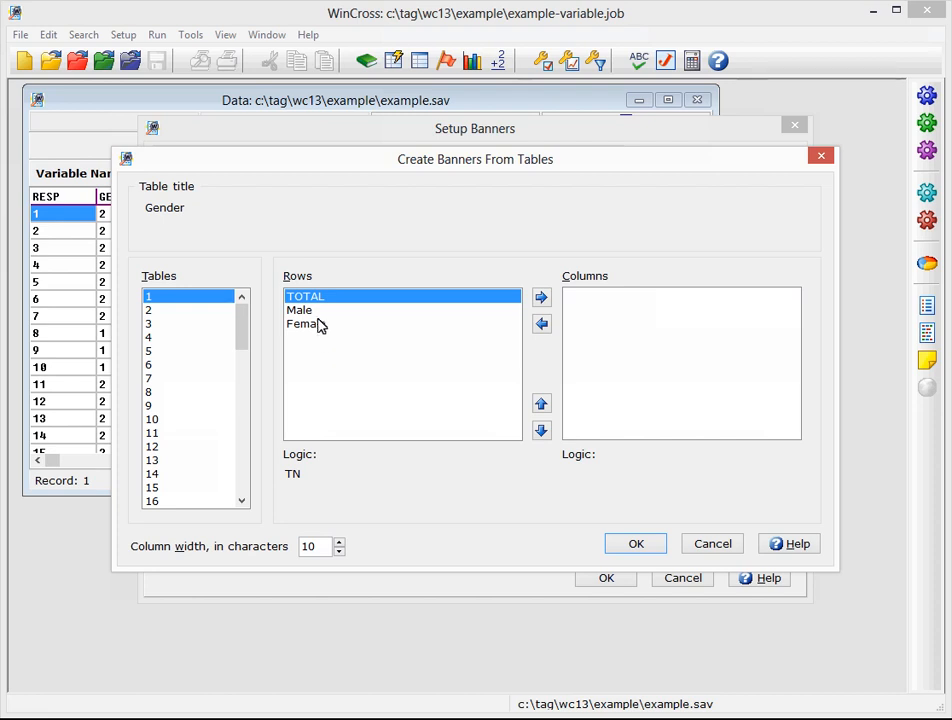
drag(300, 310, 305, 324)
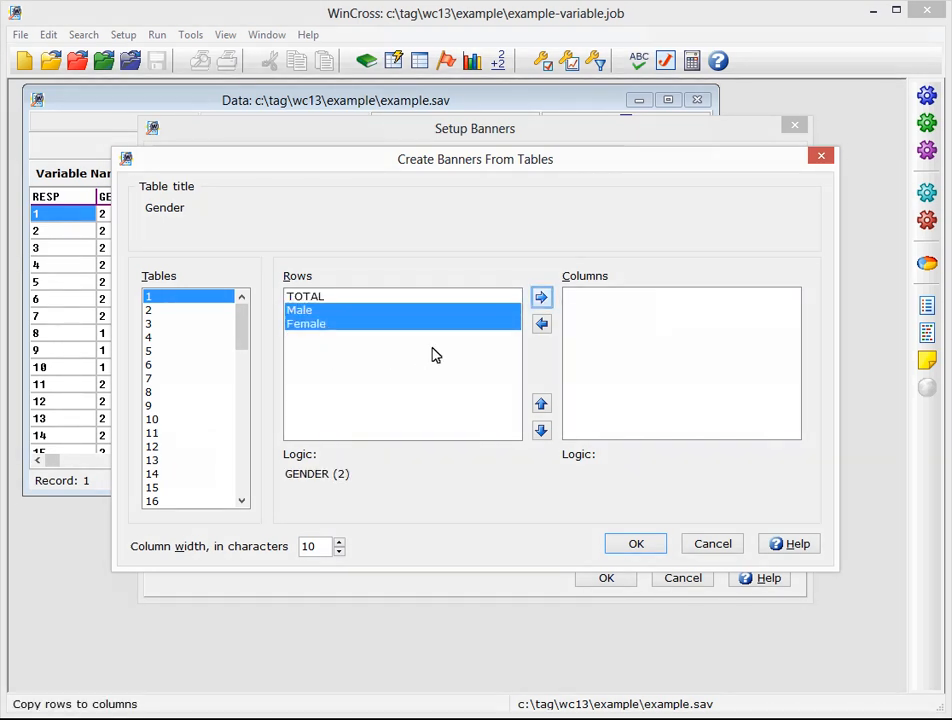
click(541, 298)
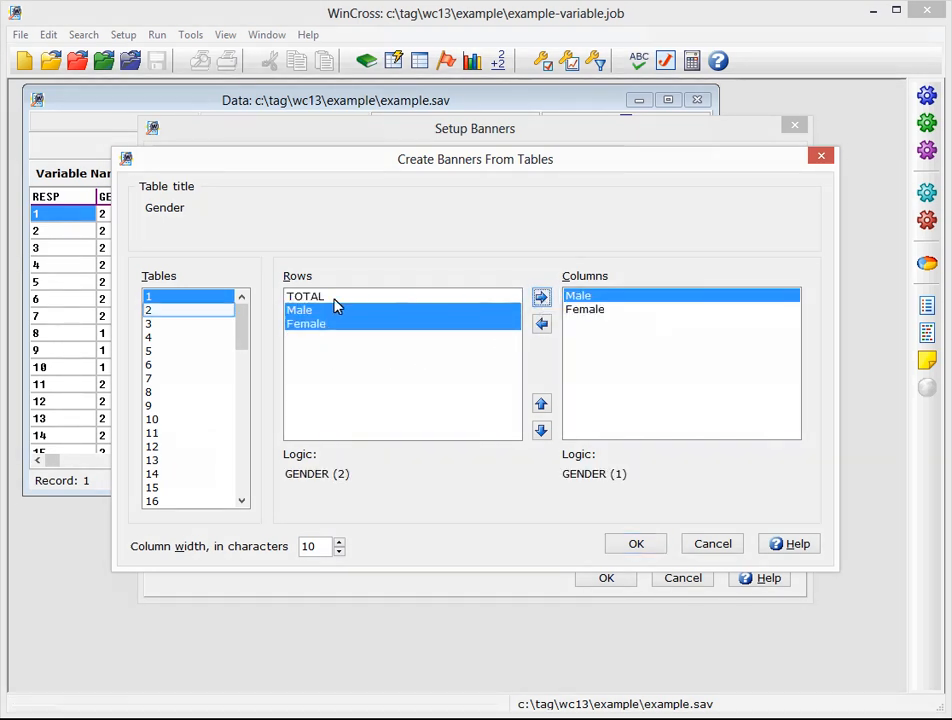
- Add table 2's rows from Less than 1 hour to More than 20 hours per week as columns, and save the banner as New Banner
click(170, 313)
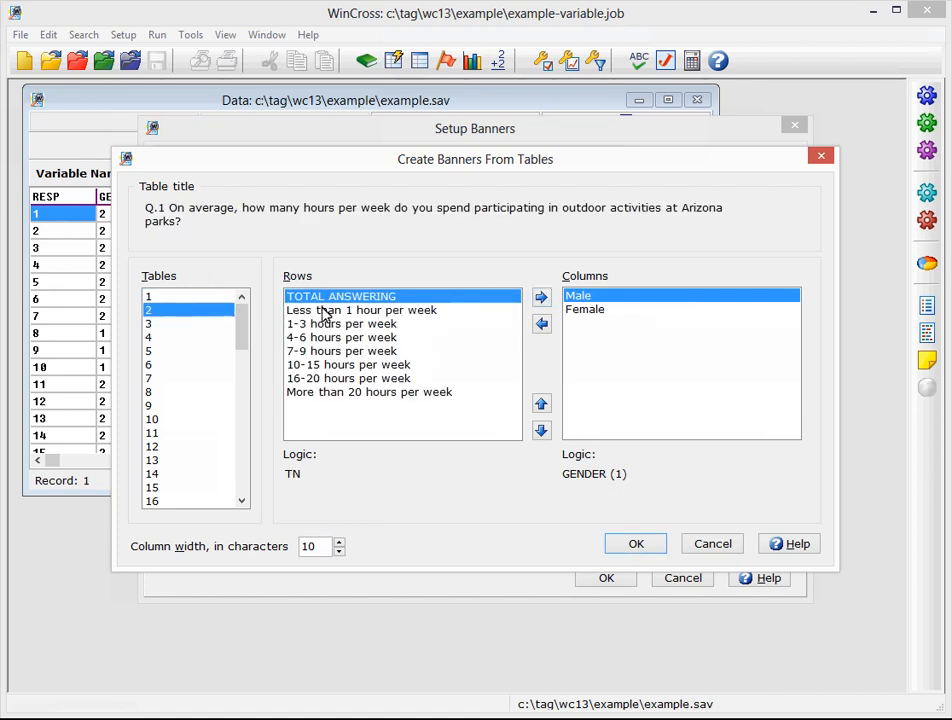
drag(367, 316, 389, 437)
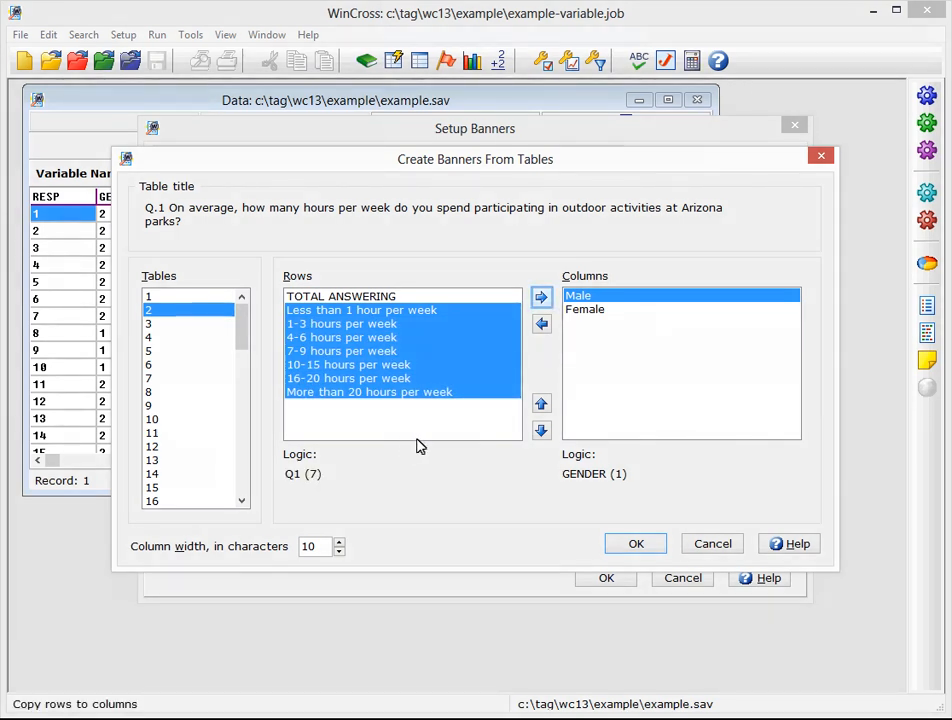
click(541, 298)
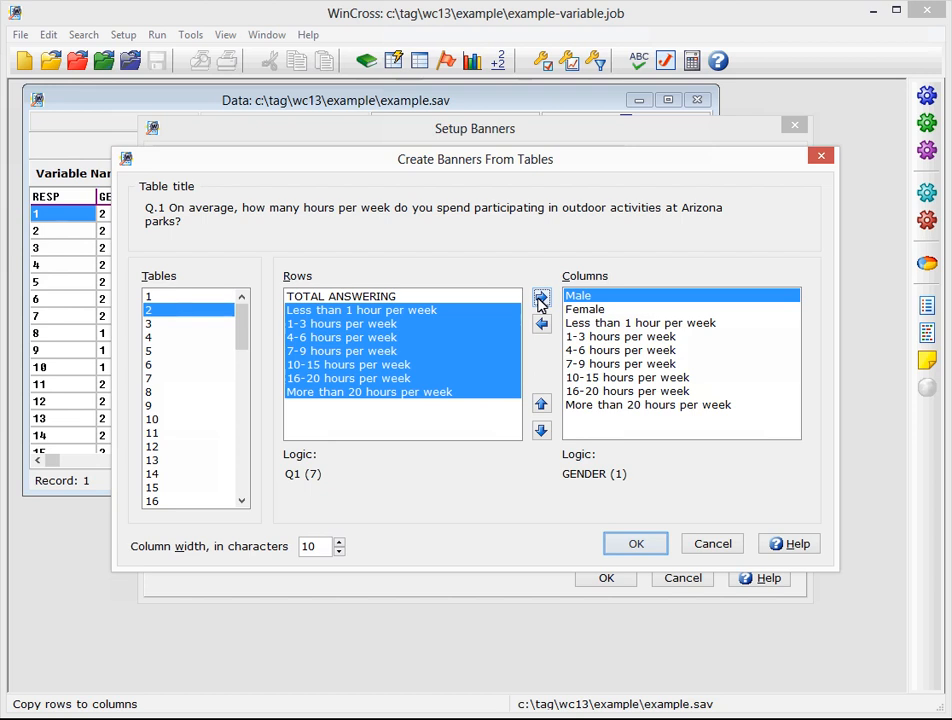
click(638, 543)
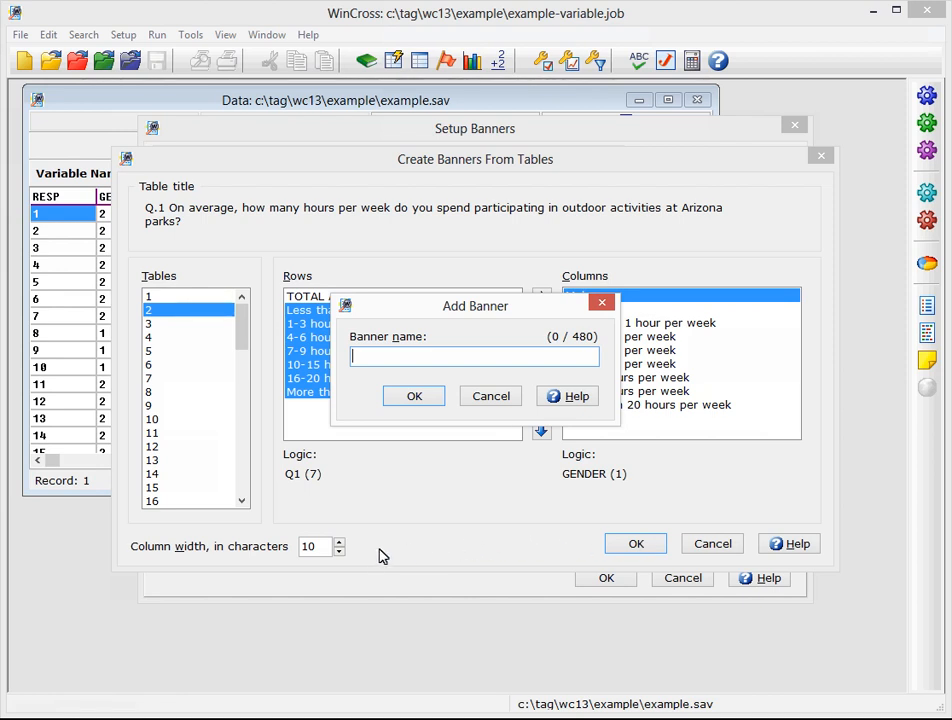
key(Return)
drag(372, 560, 366, 528)
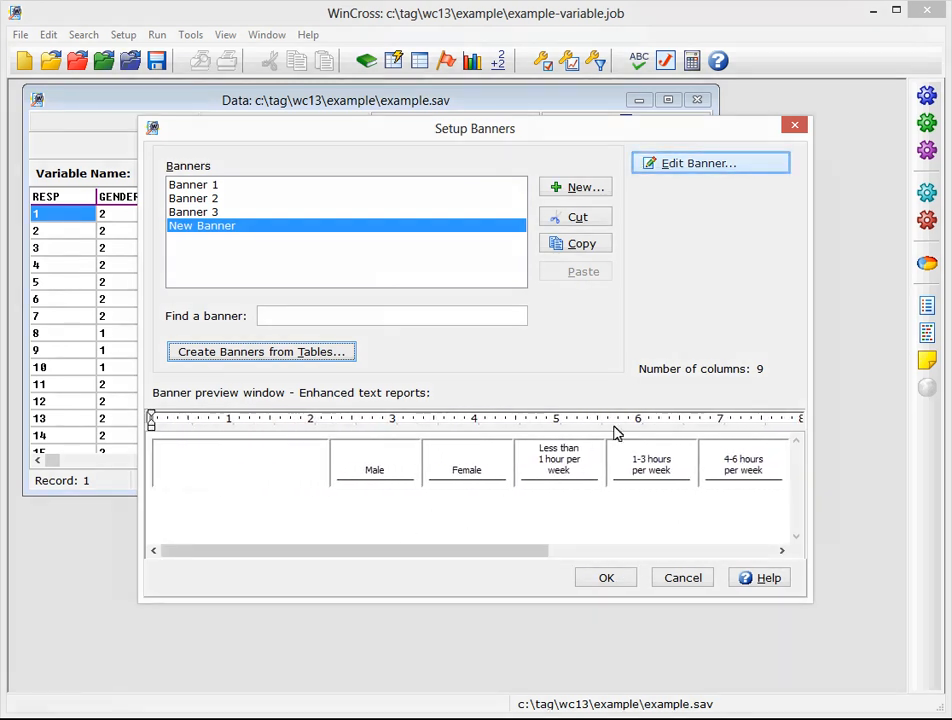
- Open New Banner for editing and insert an empty row above the column headings
click(697, 165)
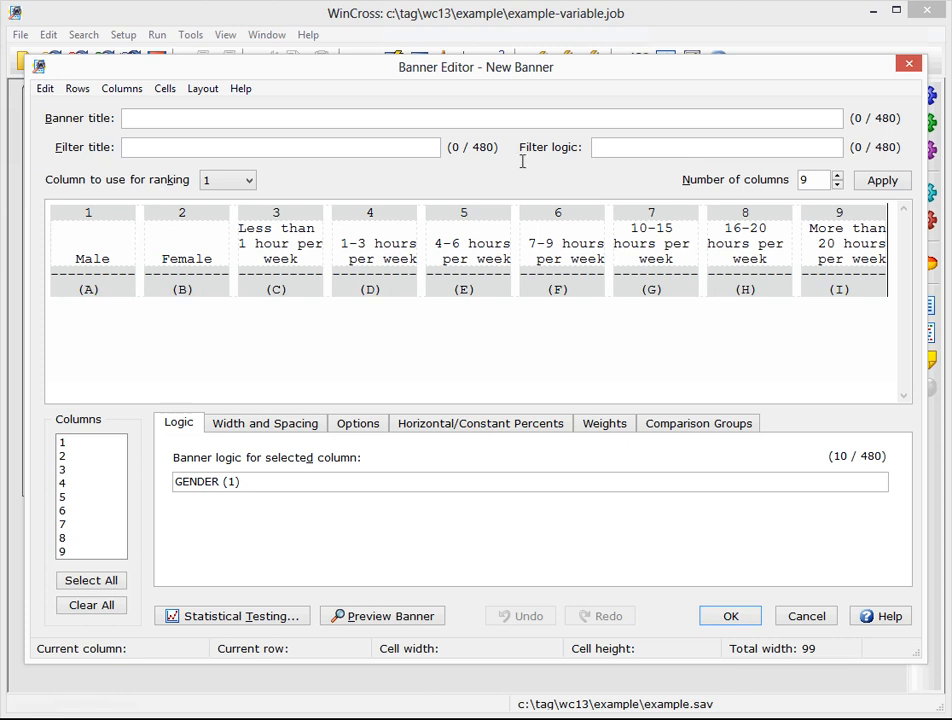
drag(96, 237, 189, 236)
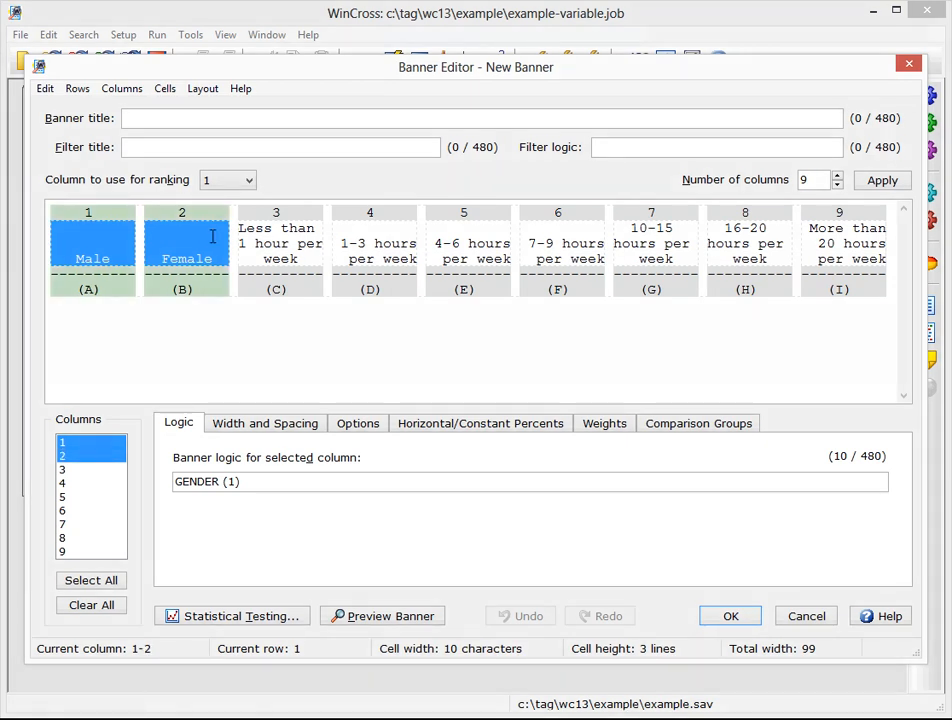
drag(256, 238, 848, 258)
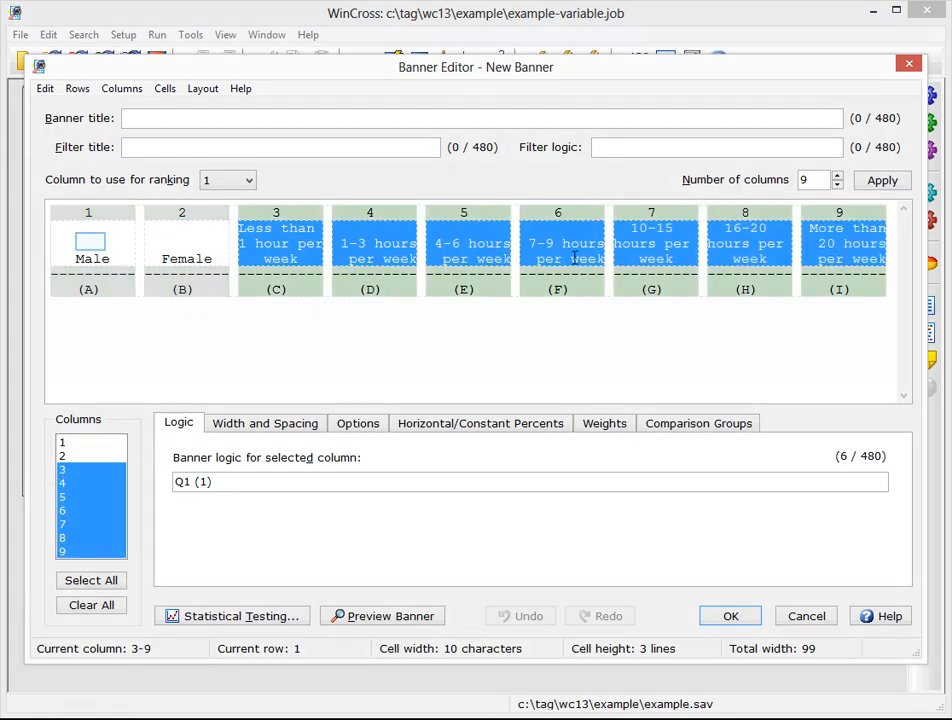
click(91, 242)
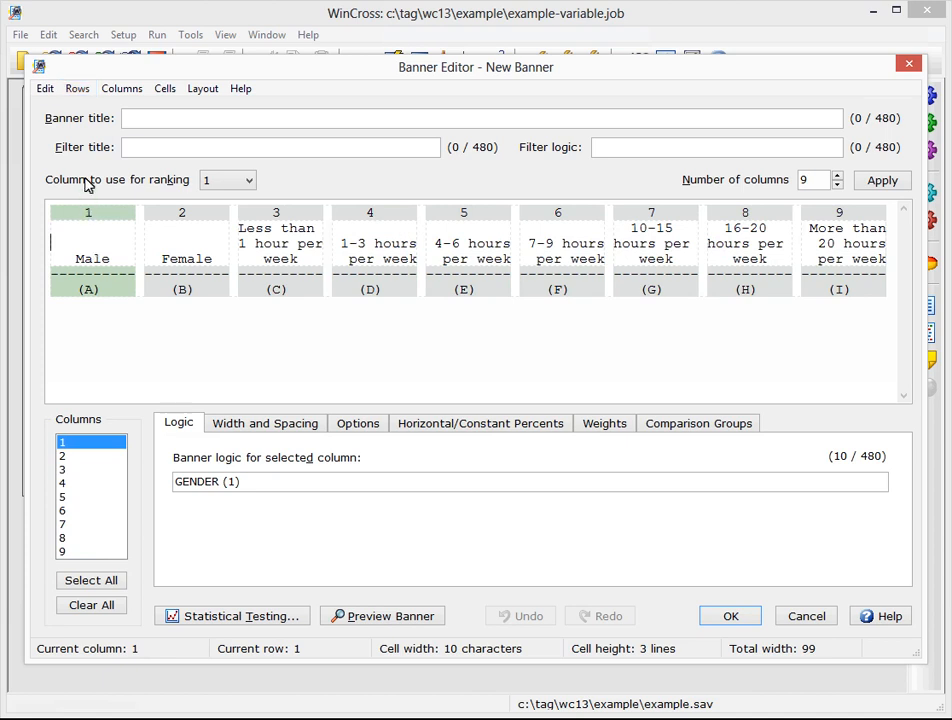
click(78, 89)
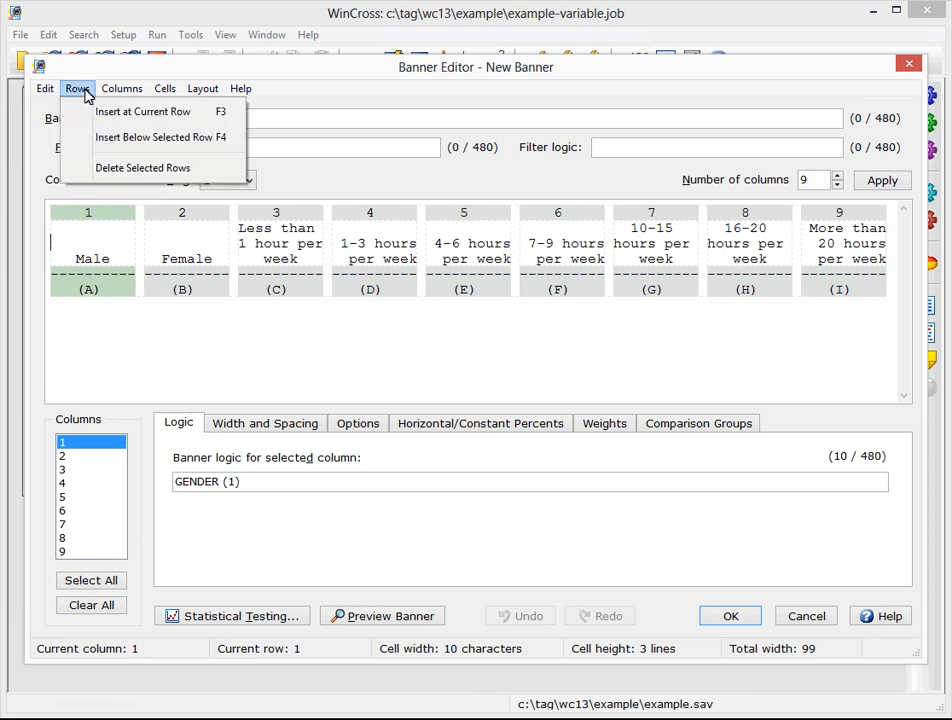
key(Down)
click(115, 116)
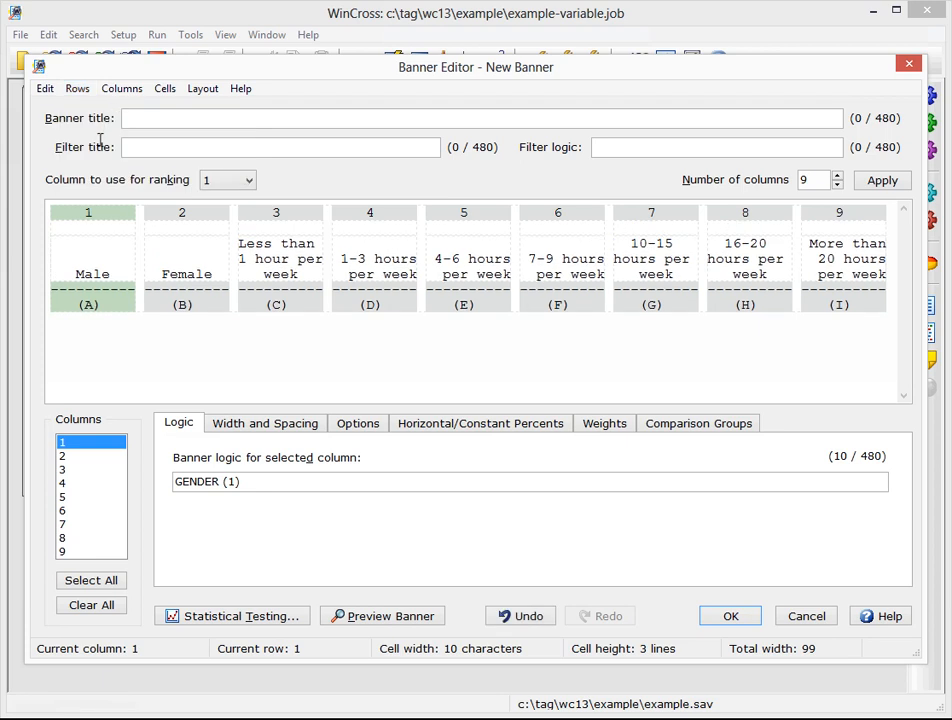
- Merge the empty cells above the Male and Female columns and enter GENDER as their shared heading
drag(110, 225, 161, 223)
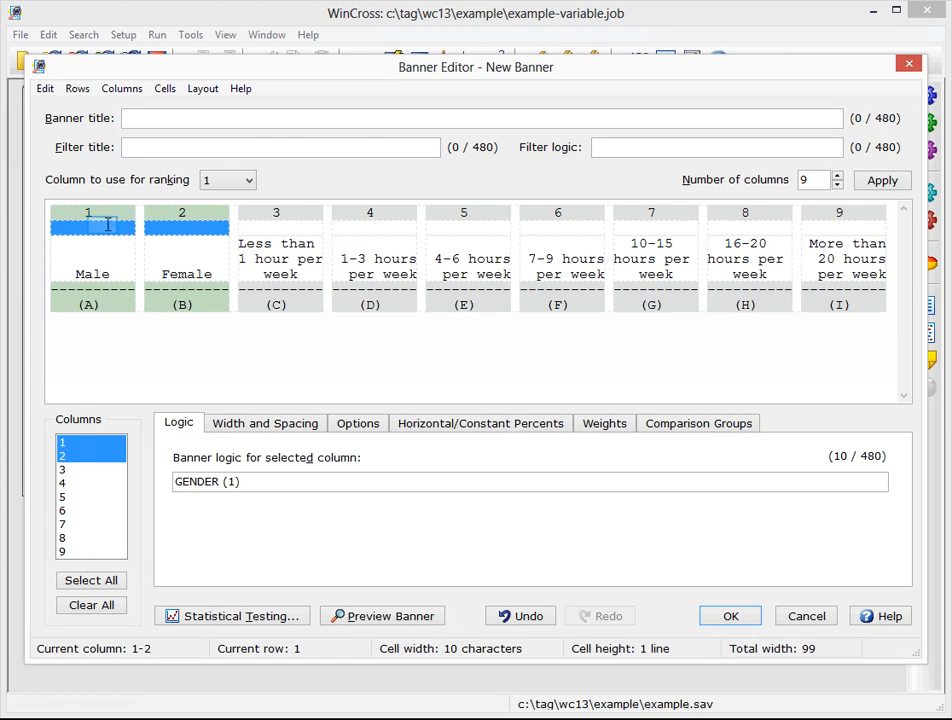
click(103, 226)
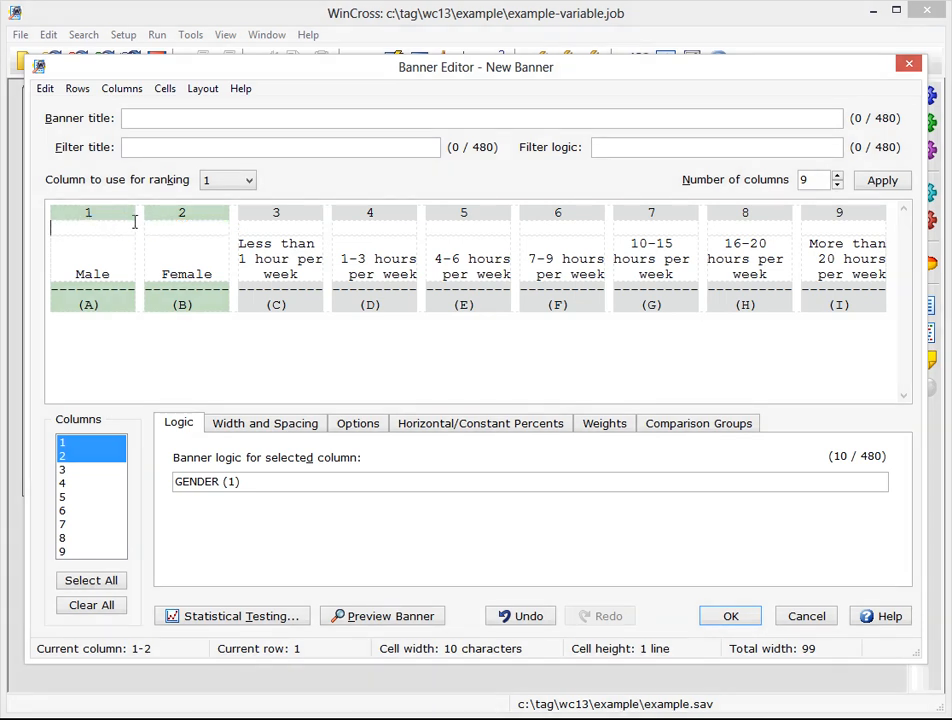
drag(97, 224, 184, 228)
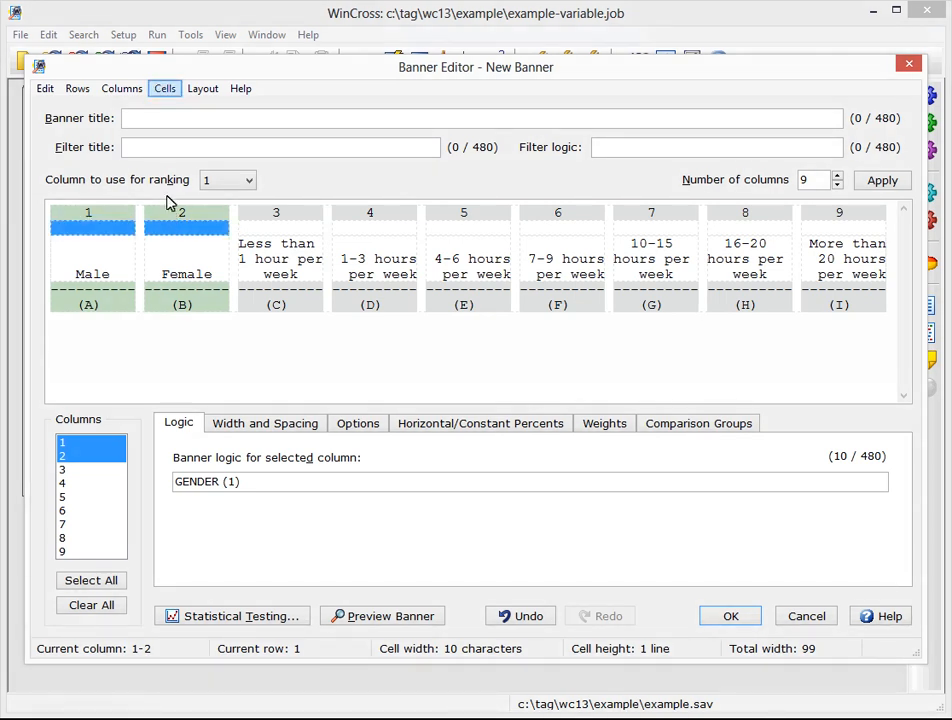
click(164, 92)
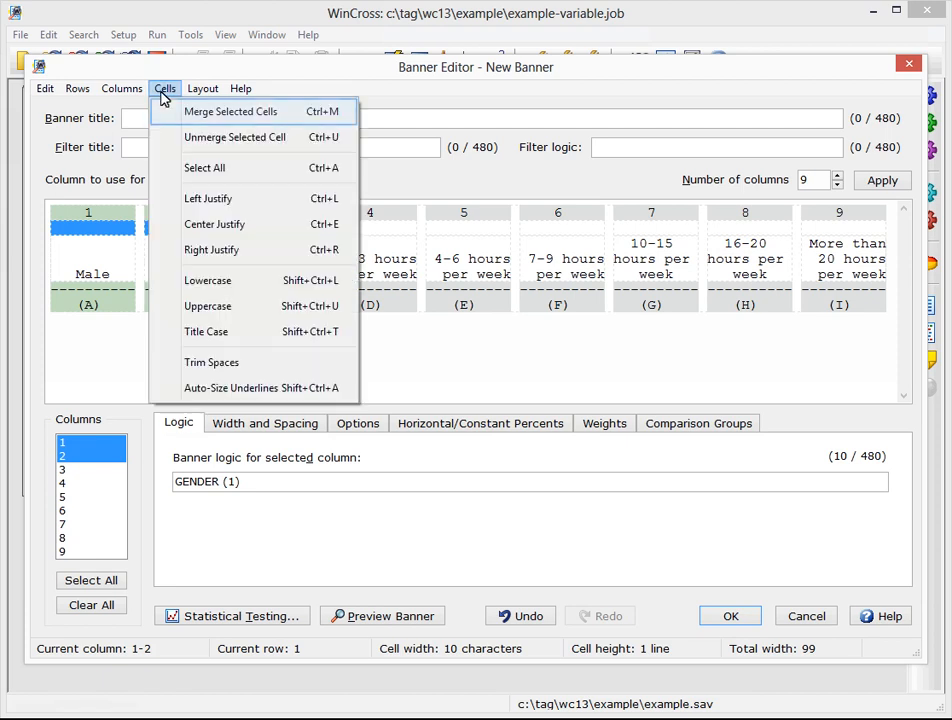
click(211, 116)
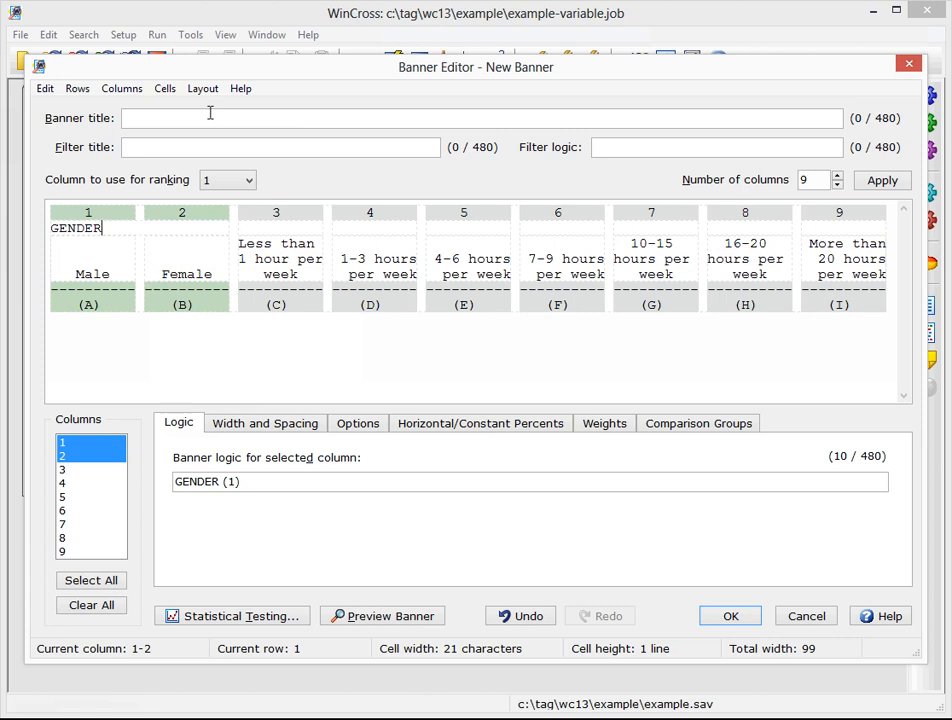
- Merge the empty heading cells above columns 3 to 9 and enter HOURS PER WEEK in the merged cell
click(275, 227)
drag(278, 225, 845, 220)
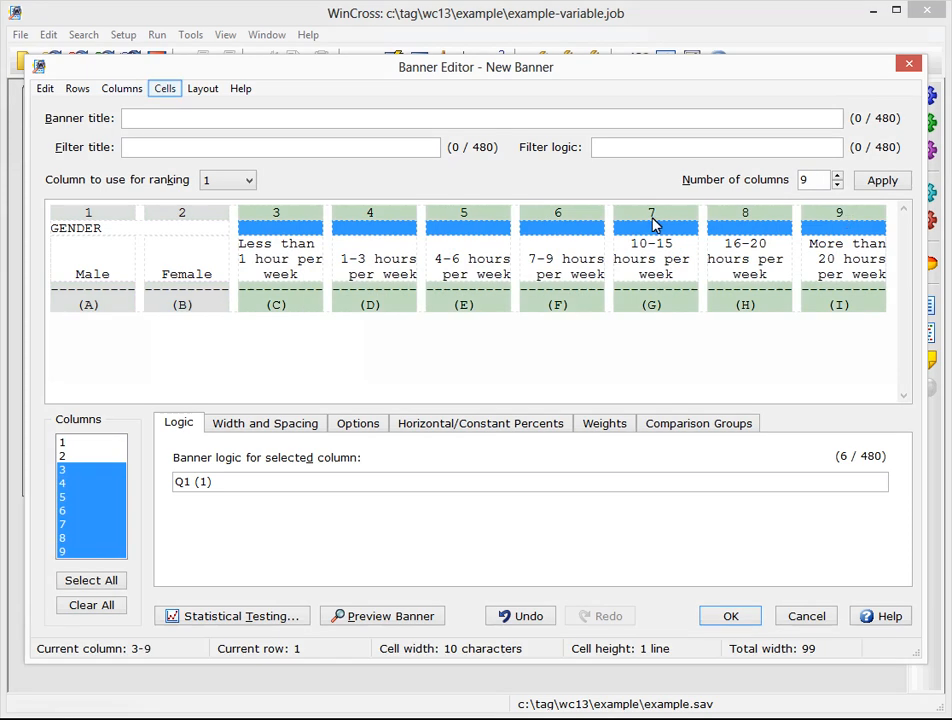
click(165, 90)
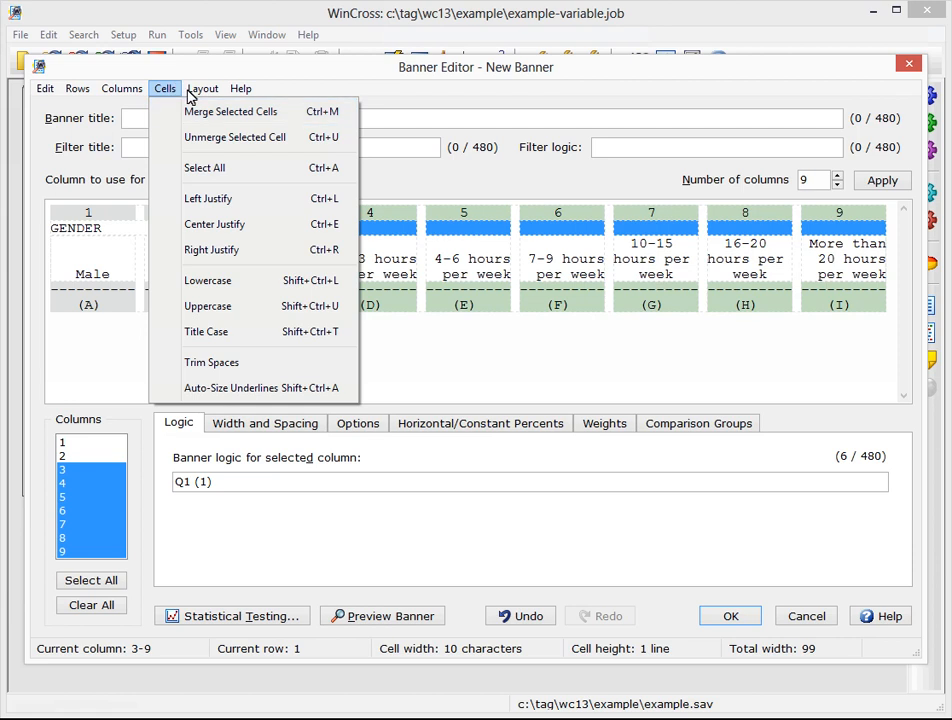
click(197, 113)
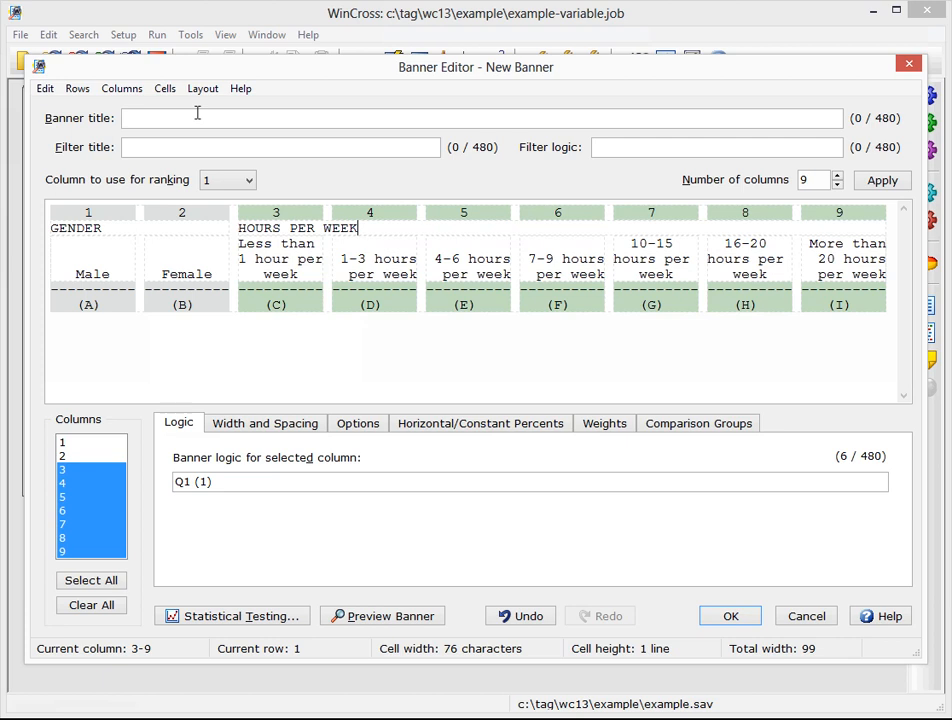
- Center justify the GENDER and HOURS PER WEEK headings over their column groups
click(141, 228)
drag(152, 227, 240, 238)
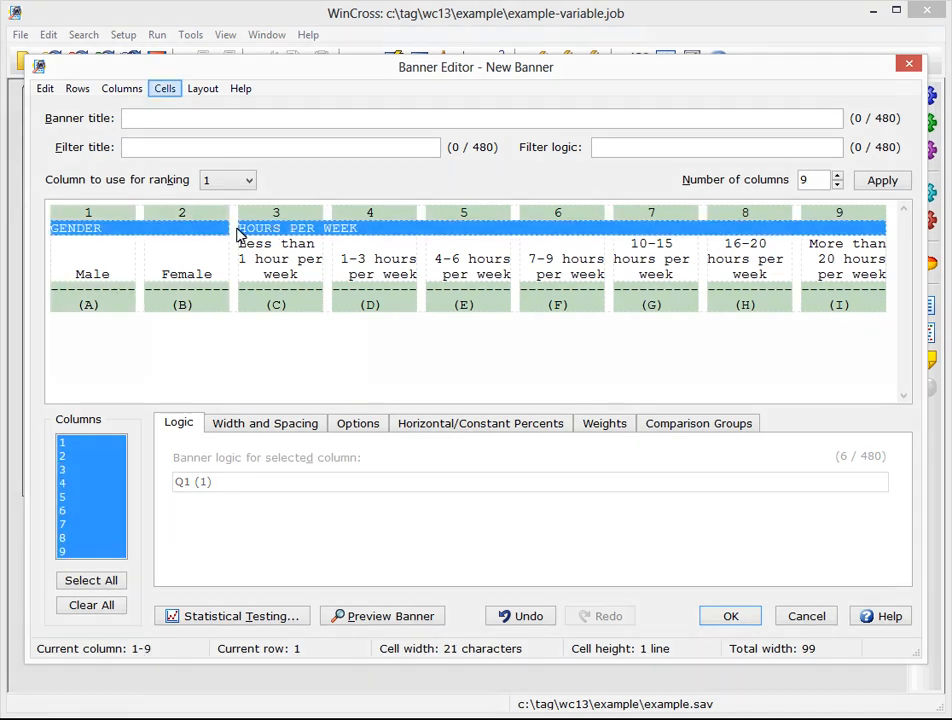
click(165, 89)
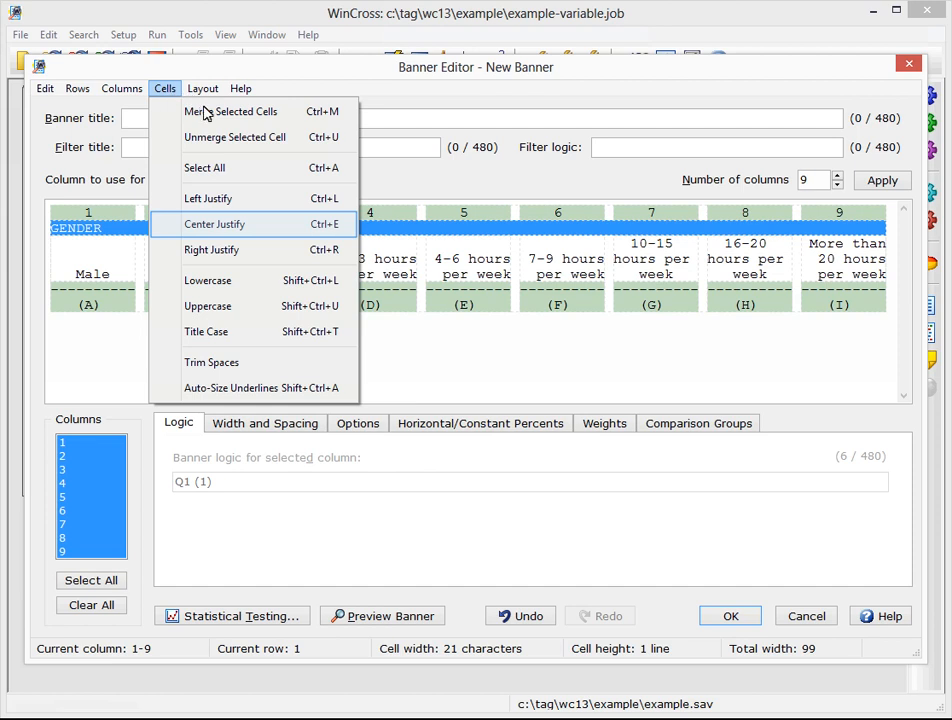
click(214, 224)
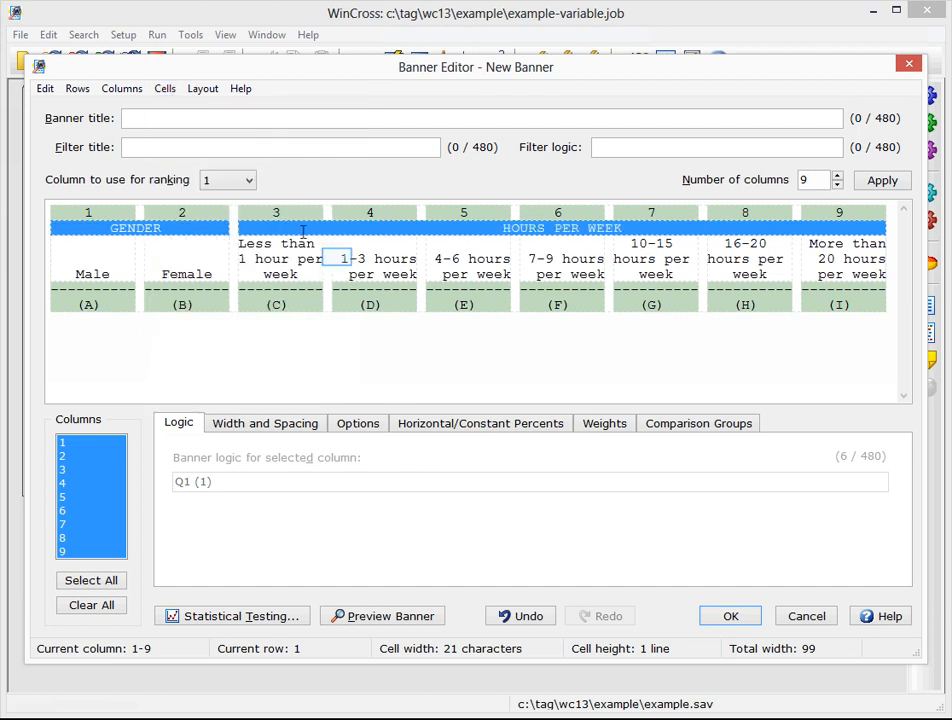
click(340, 263)
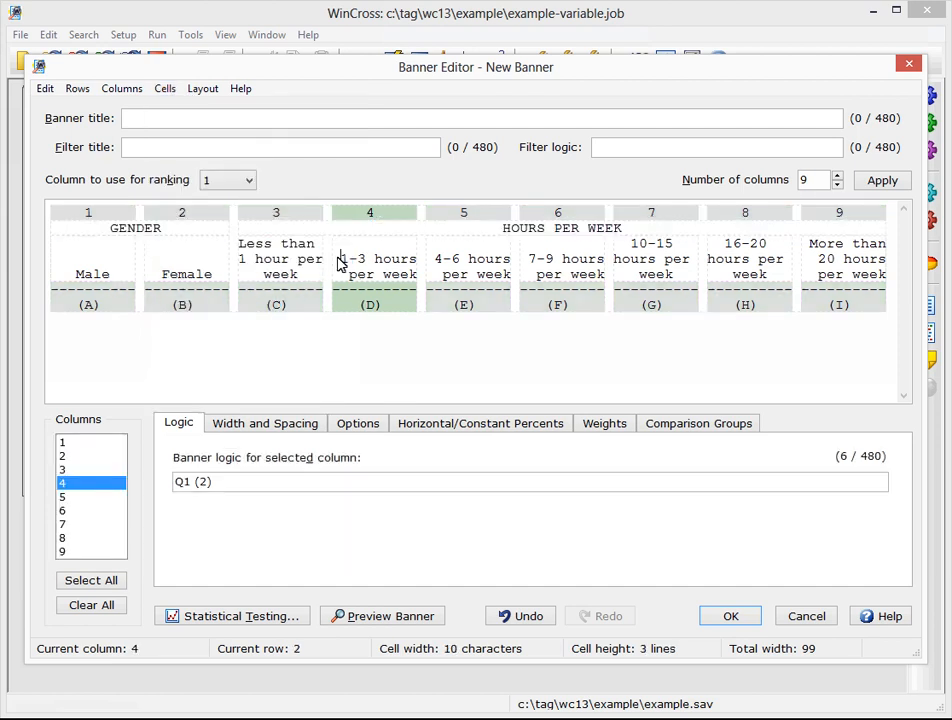
- Preview the banner layout across all its columns and close the preview
key(alt+p)
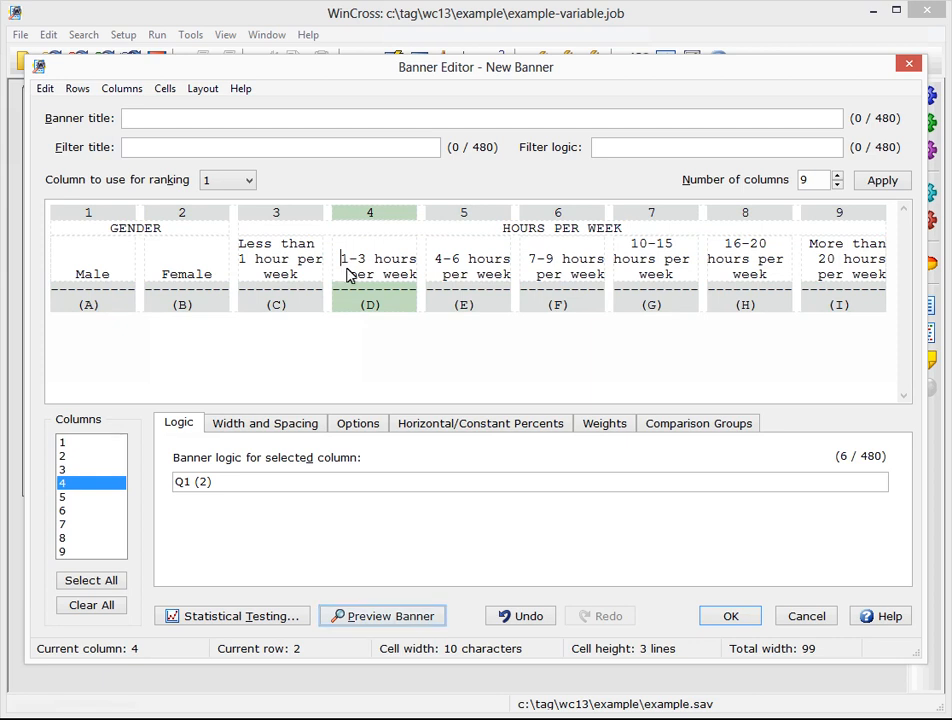
click(368, 622)
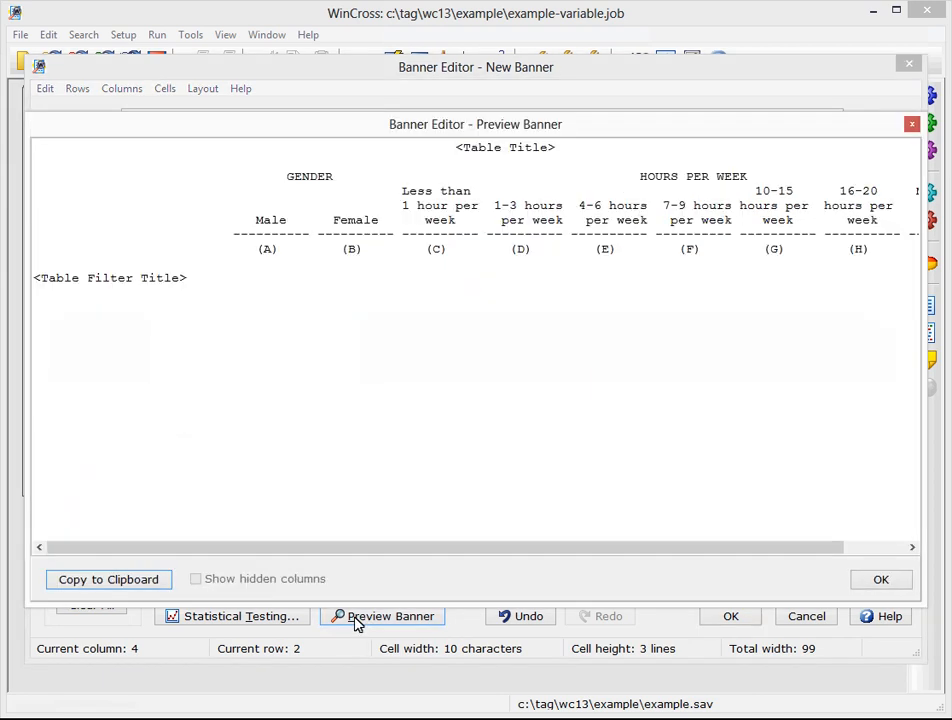
drag(322, 553, 402, 559)
click(879, 580)
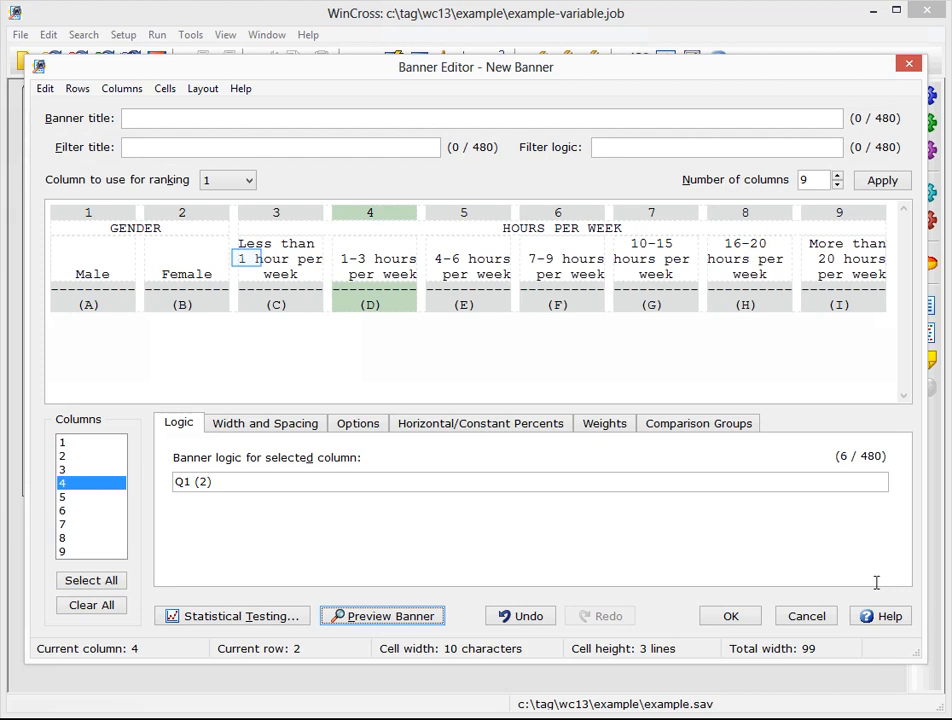
- Change the column 3 label to "Less than 3 hour per week" and set its banner logic to Q1 (1-2)
click(243, 258)
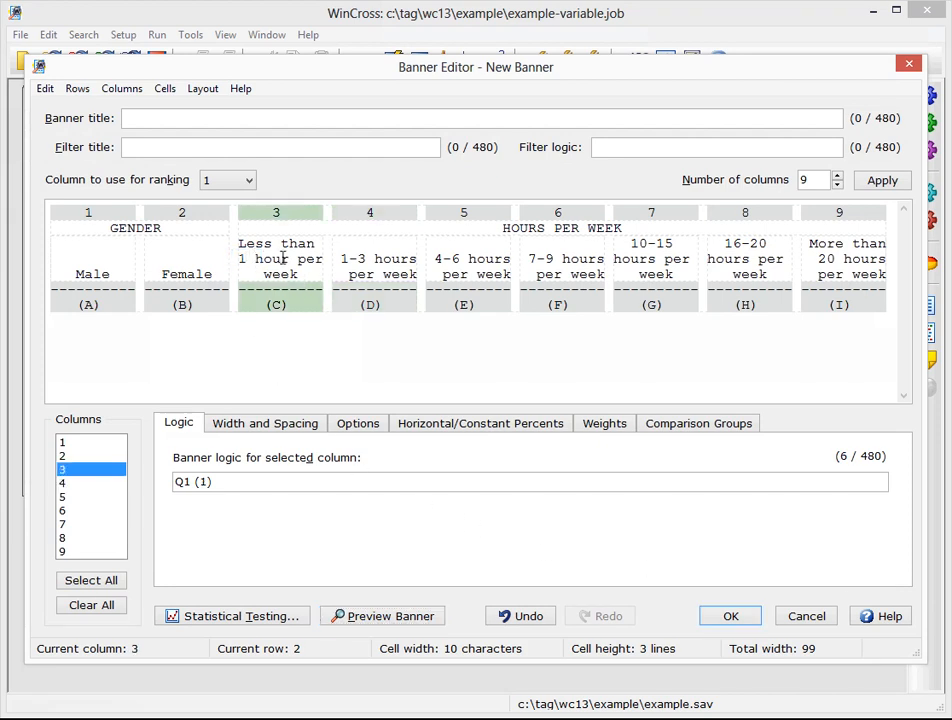
drag(253, 258, 360, 259)
click(359, 258)
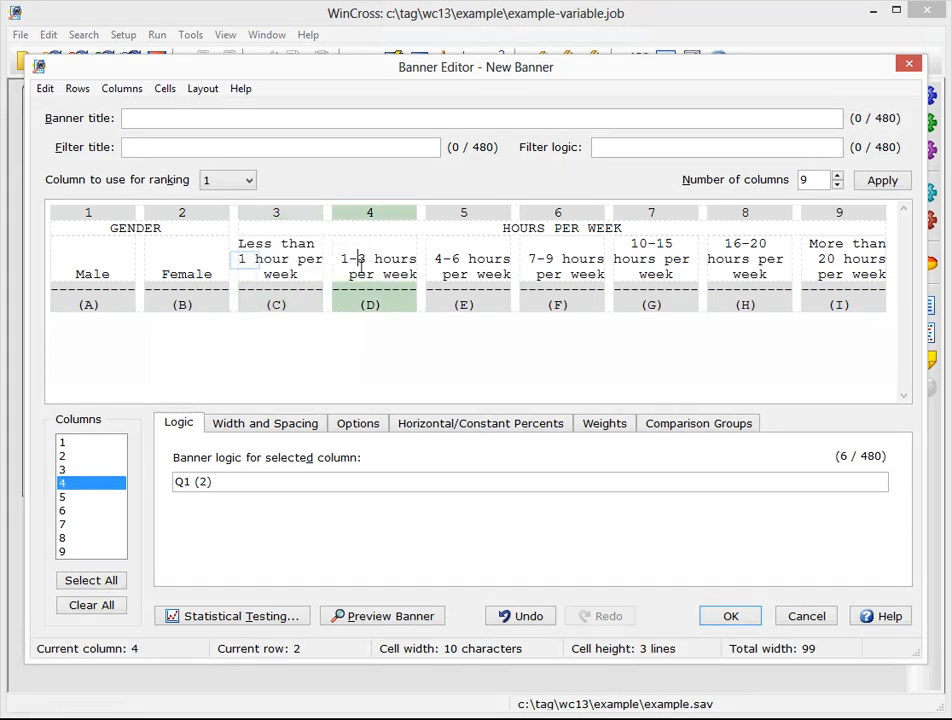
click(245, 260)
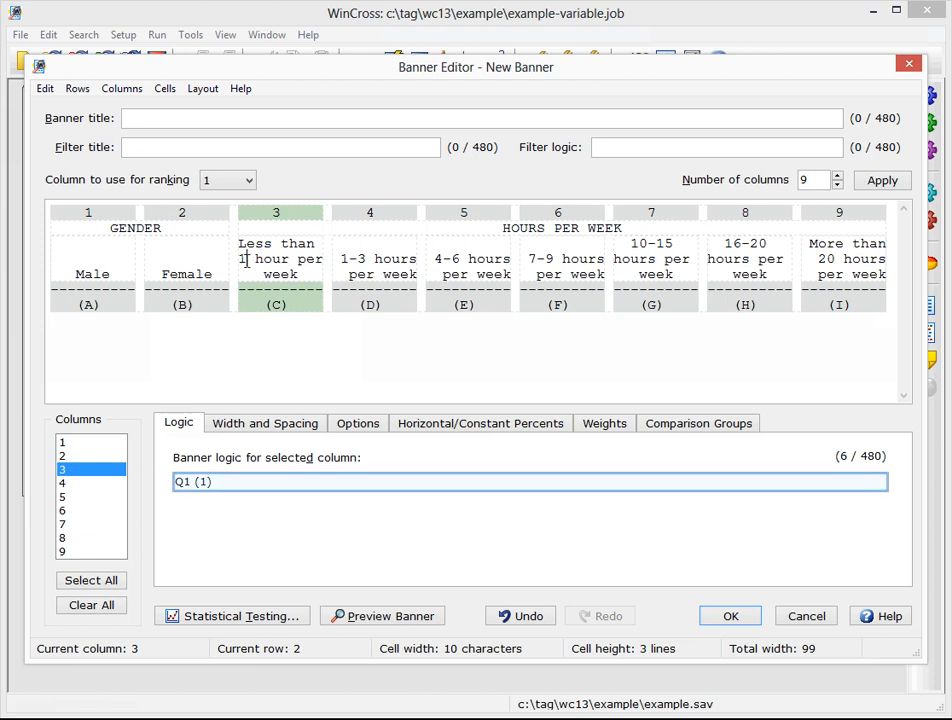
click(210, 482)
text(-2)
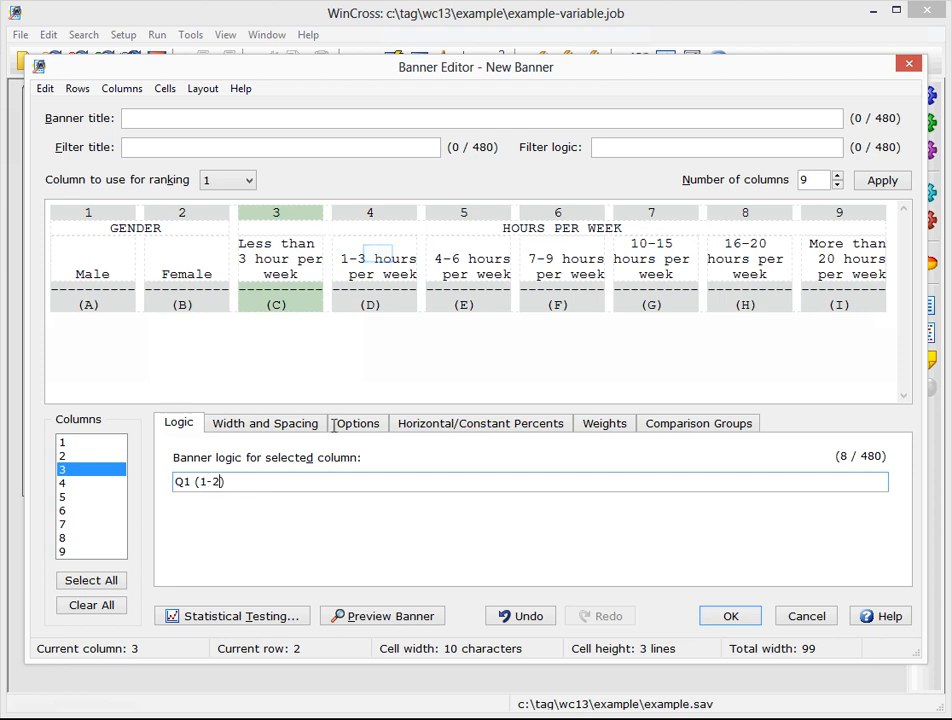
- Delete column 4, labelled "1-3 hours per week", from the banner
click(379, 255)
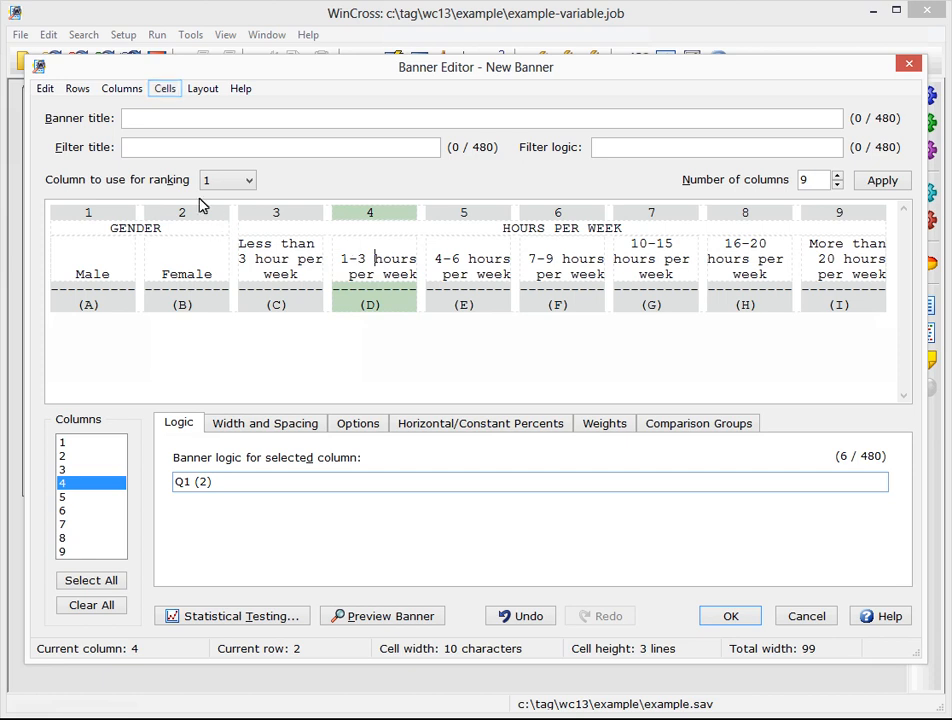
click(136, 92)
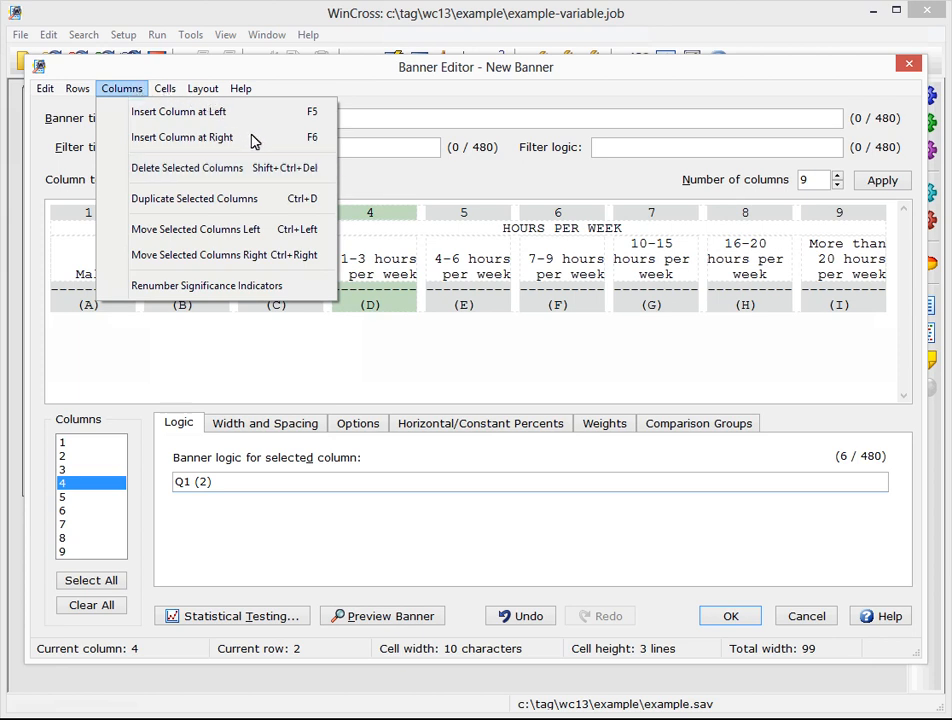
click(187, 168)
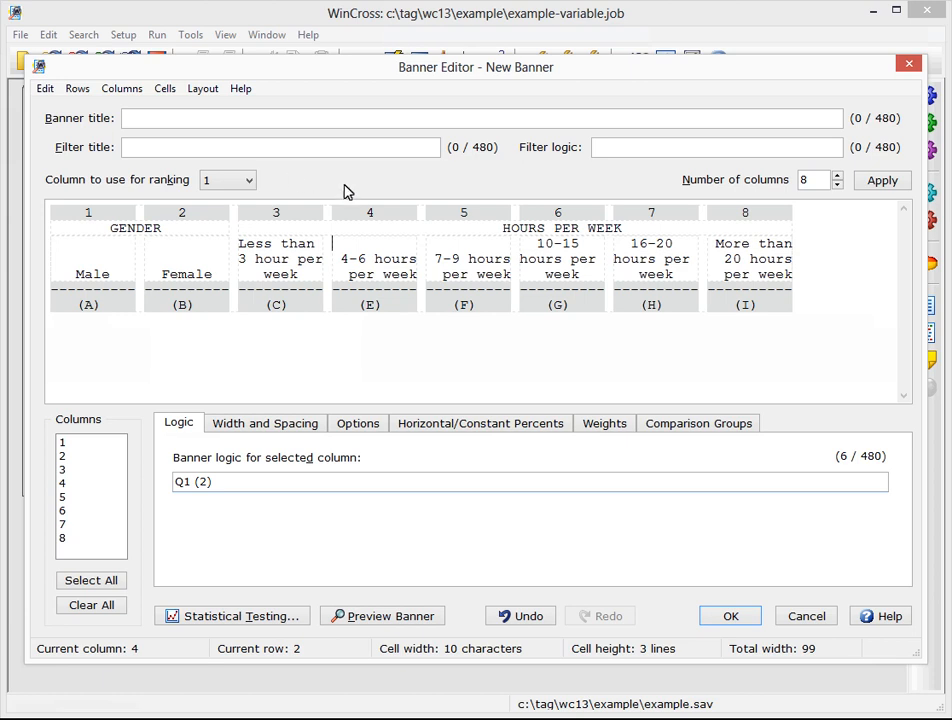
- Undo the column deletion and the column 3 label edit, and redo both changes
click(525, 620)
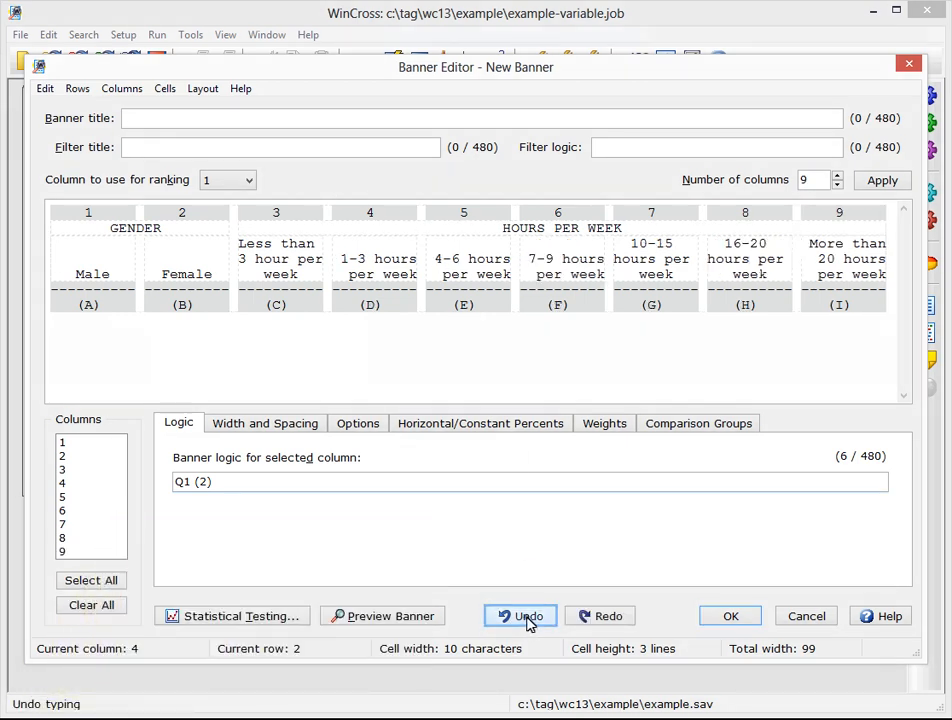
click(527, 618)
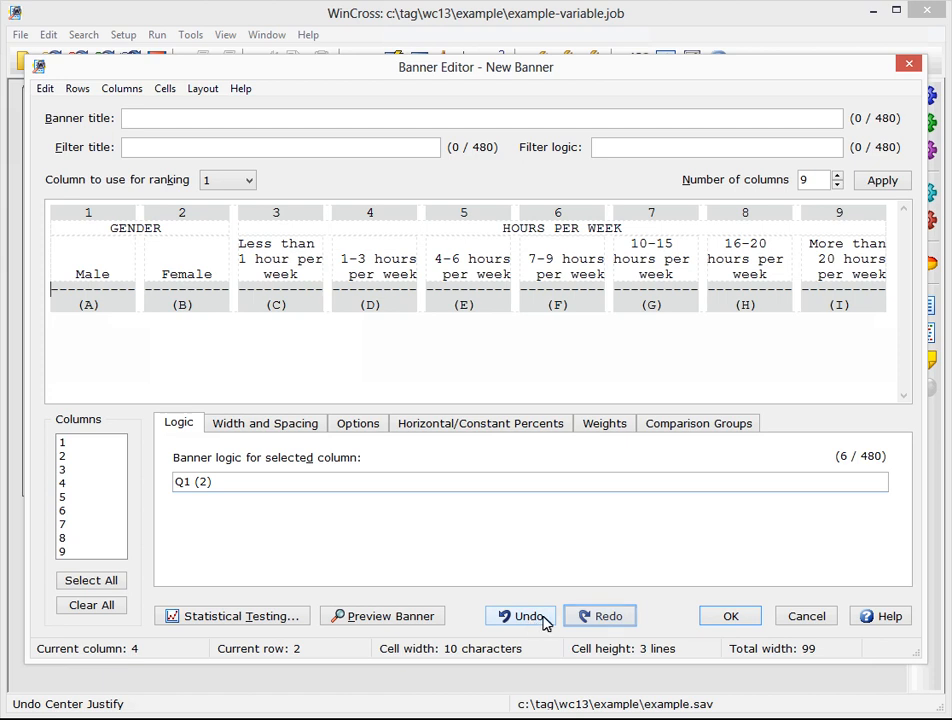
click(600, 617)
click(600, 617)
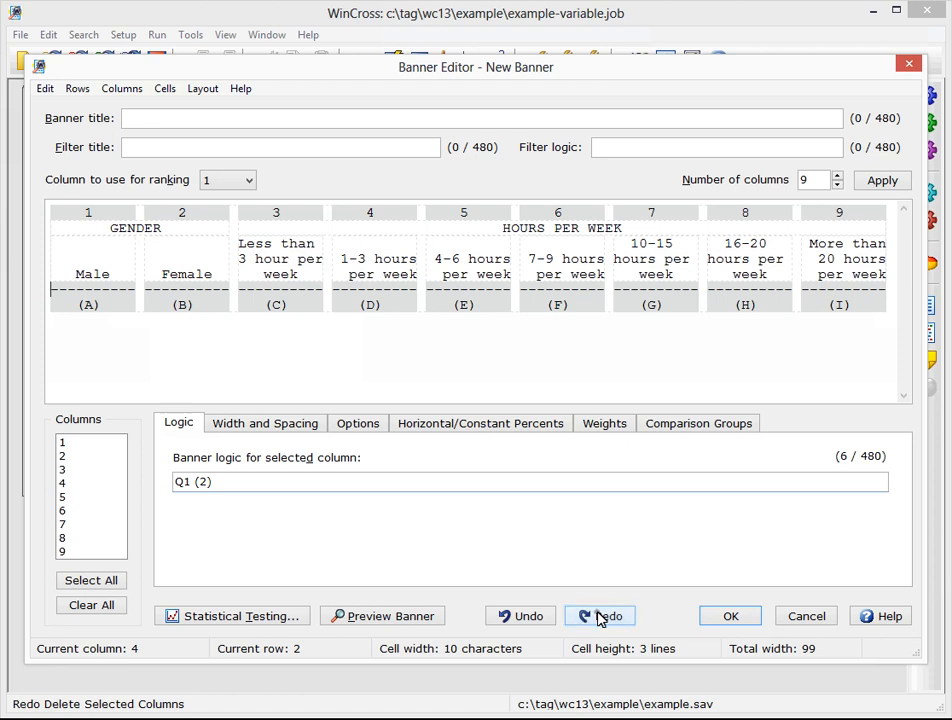
click(600, 617)
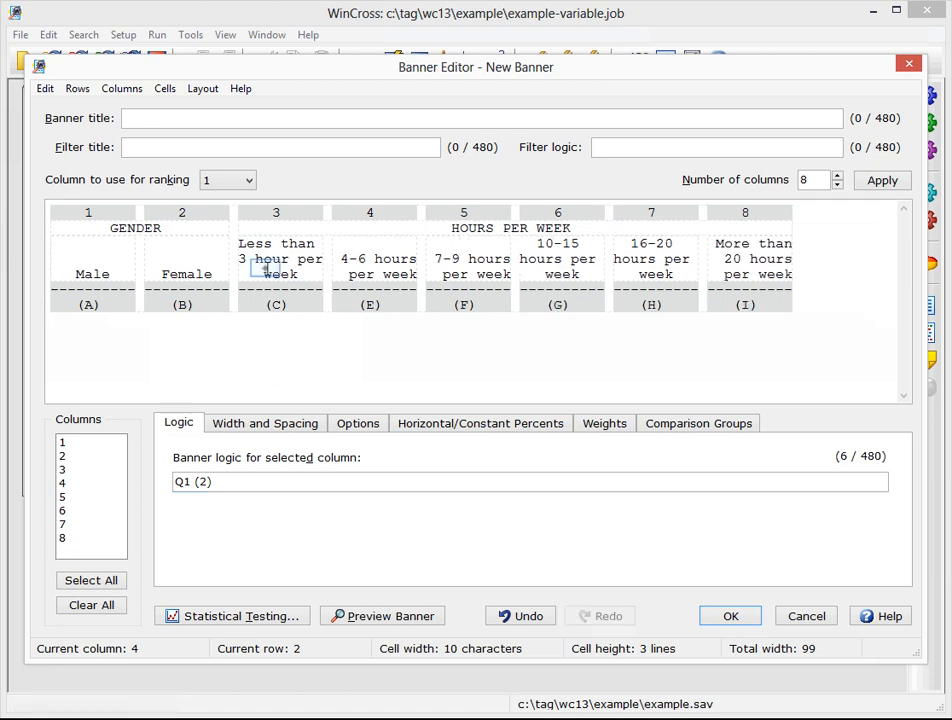
- Unmerge the HOURS PER WEEK heading cell above columns 3 to 8
click(265, 268)
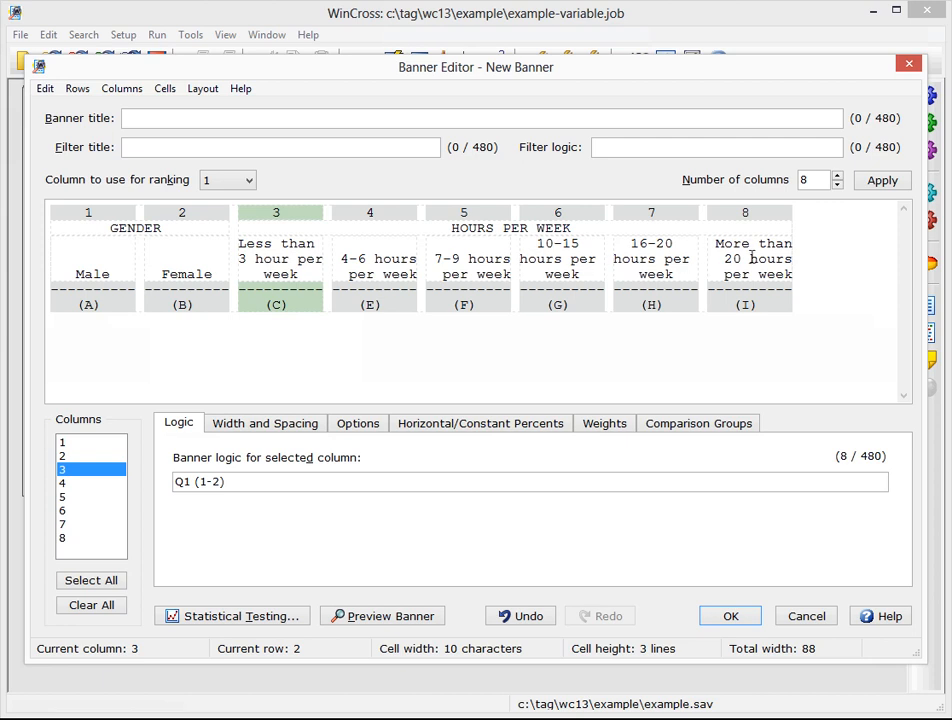
drag(790, 250, 300, 265)
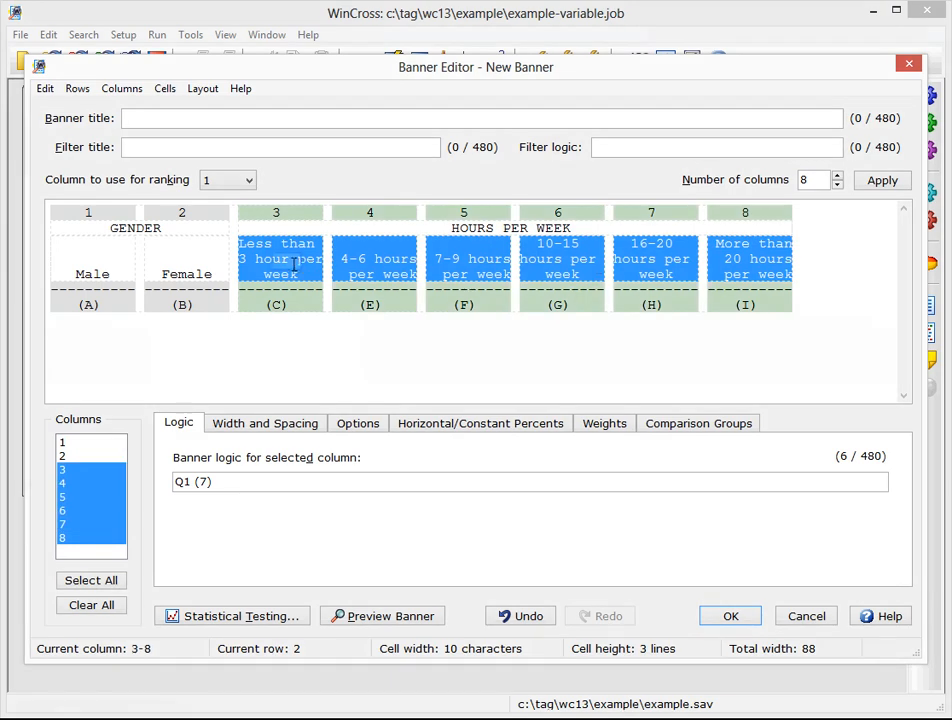
click(288, 262)
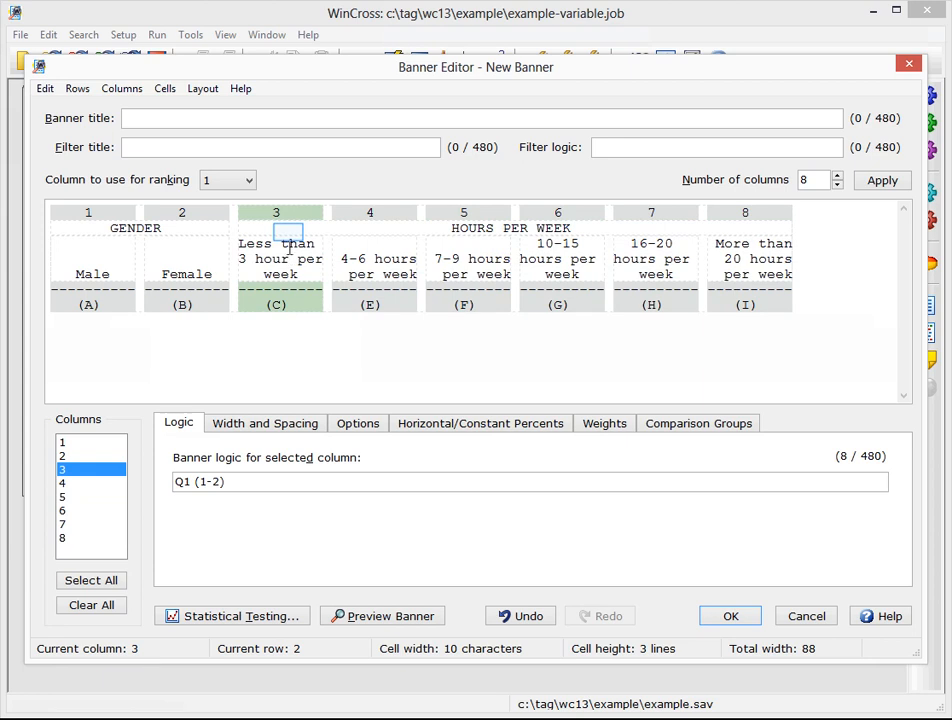
click(290, 232)
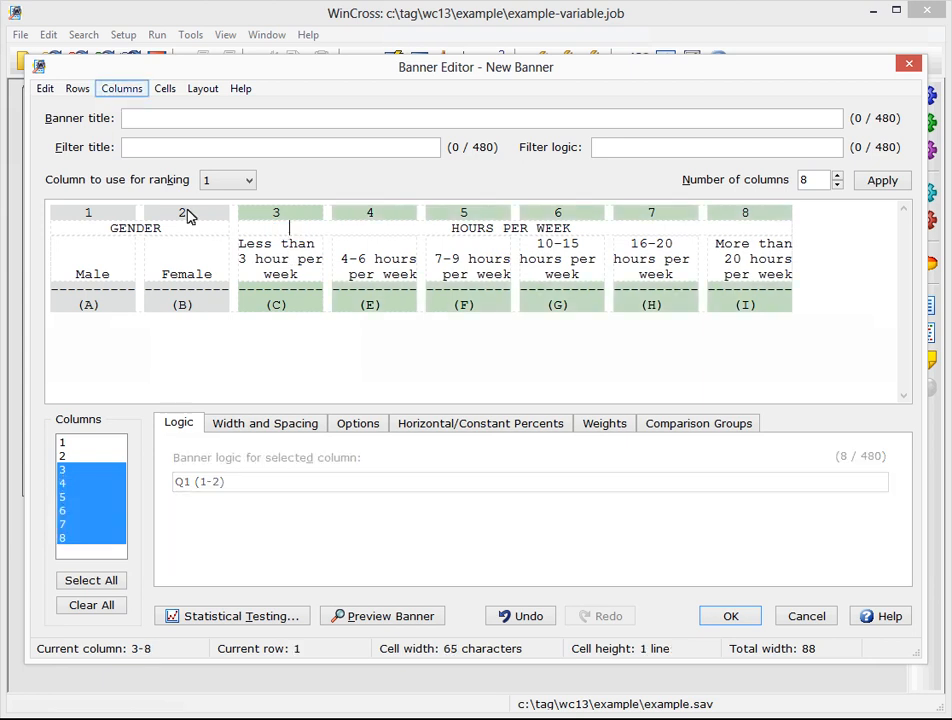
click(130, 90)
click(164, 90)
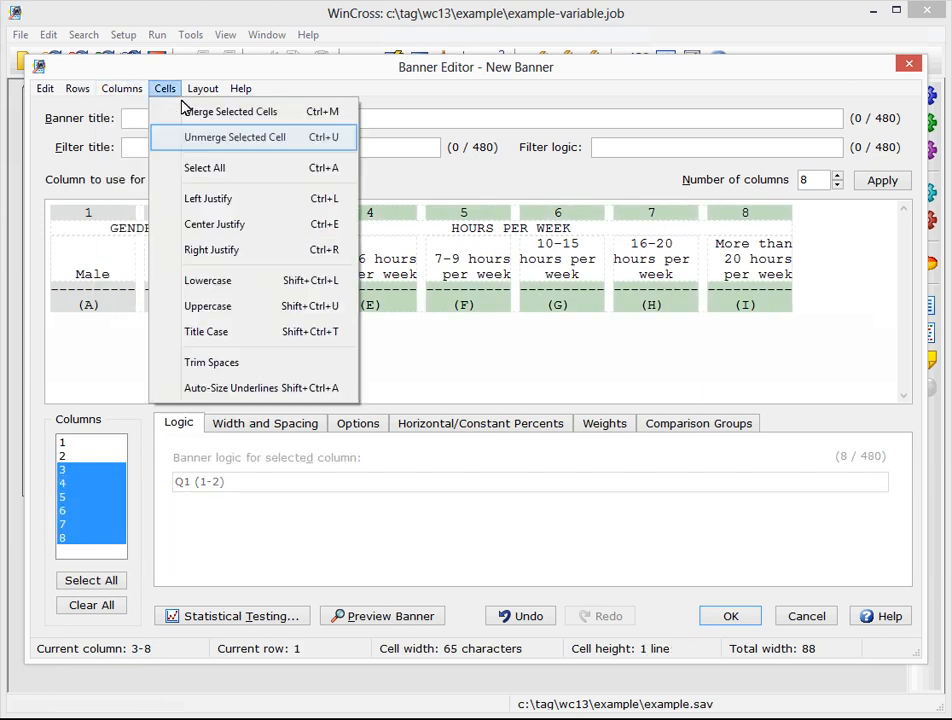
click(196, 139)
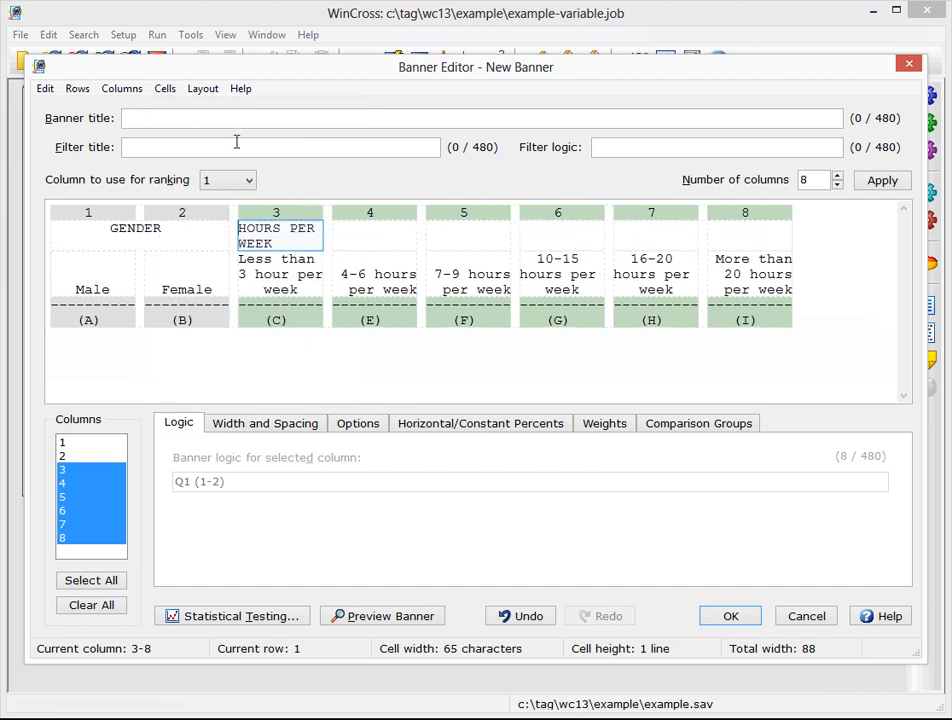
- Swap the outer hours columns, moving "Less than 3 hour per week" to column 8 and "More than 20 hours per week" to column 3
key(alt+c)
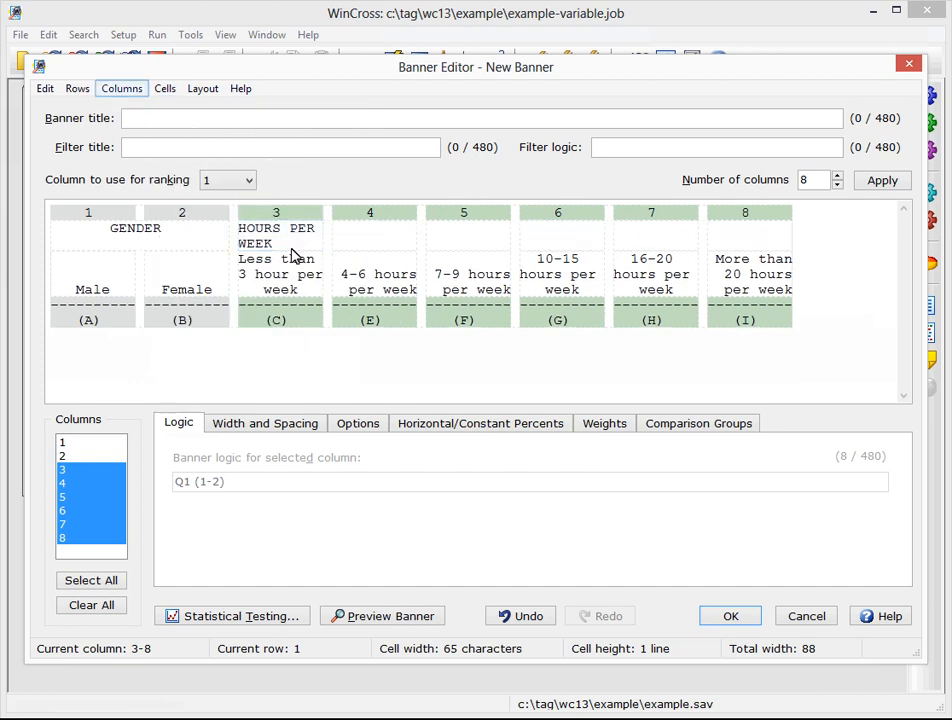
click(124, 91)
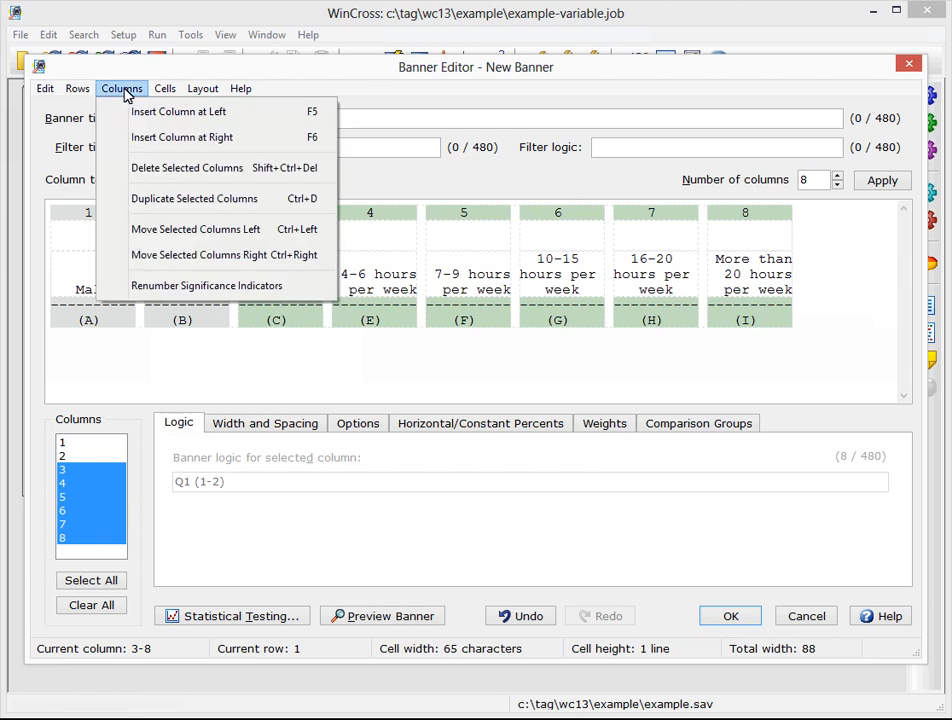
key(Down)
key(Down)
key(Down)
key(Down)
key(Down)
key(Down)
click(298, 254)
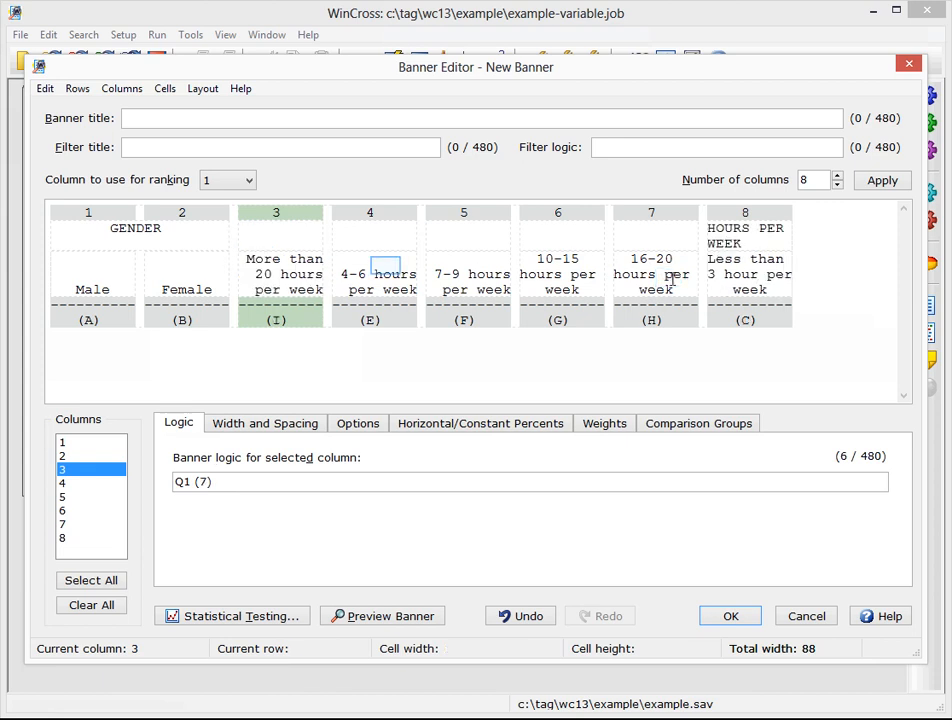
- Reorder the inner hours columns so that 16-20, 10-15, 7-9 and 4-6 hours occupy columns 4 to 7
click(388, 266)
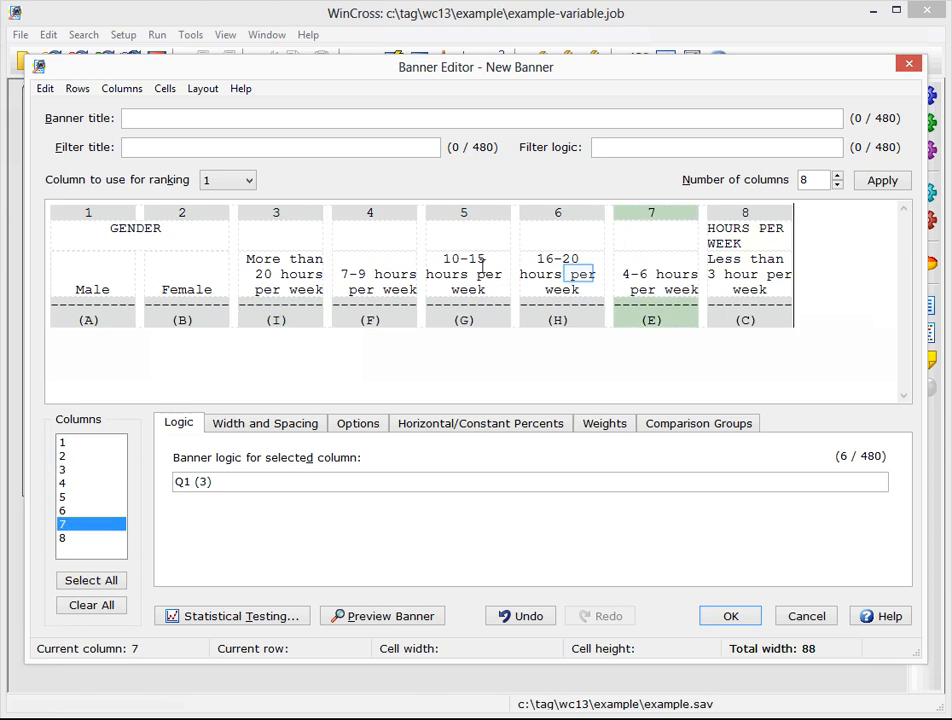
click(578, 272)
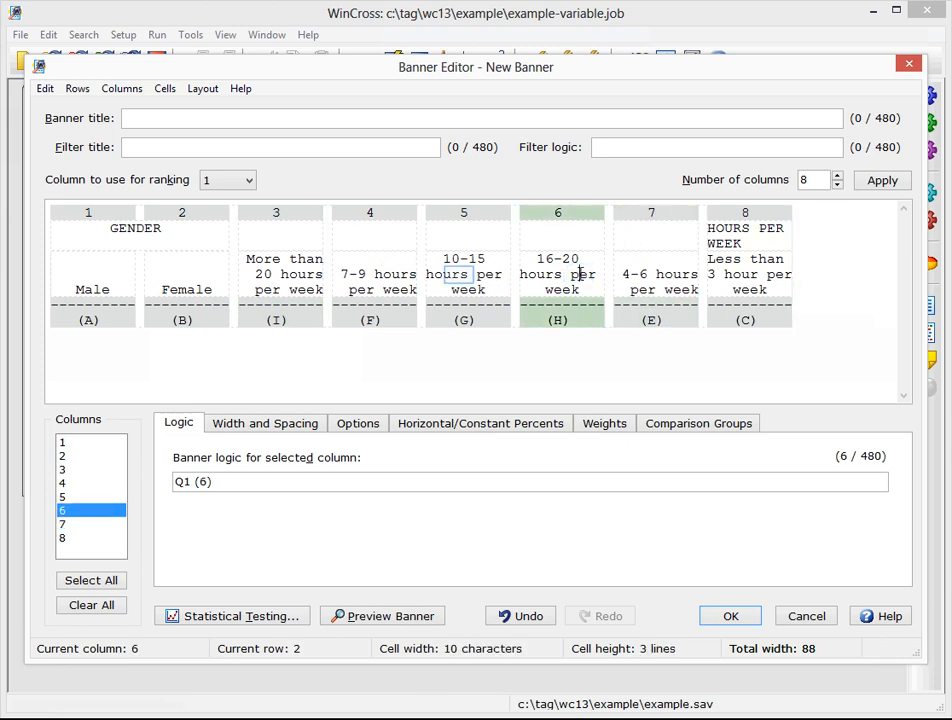
click(461, 275)
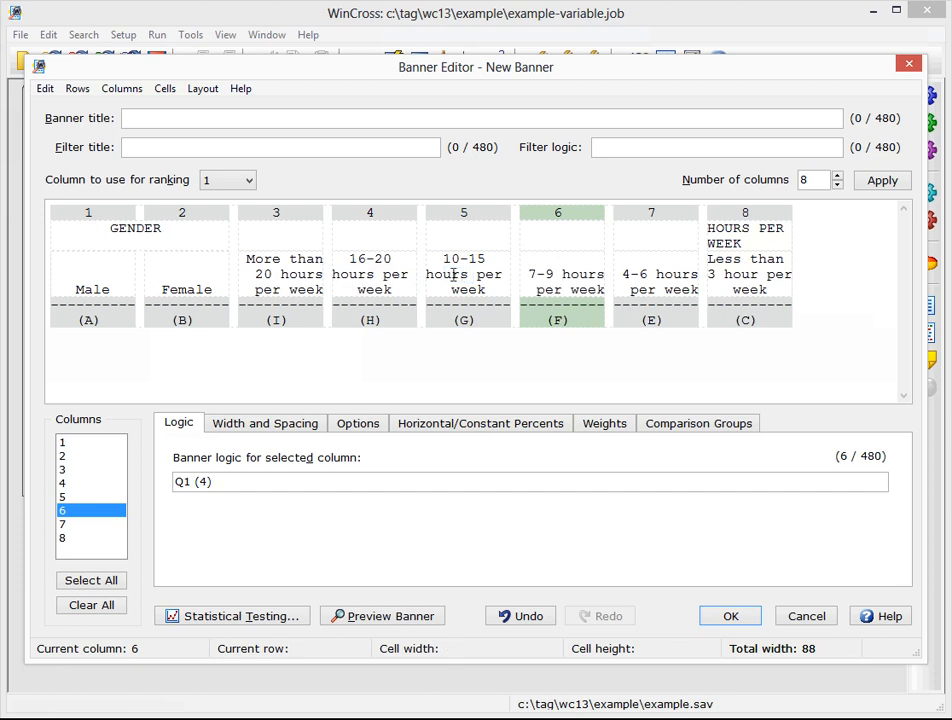
- Merge the top cells of columns 3 to 8 under a centered HOURS PER WEEK heading and left justify the hours labels beneath it
drag(293, 234, 722, 231)
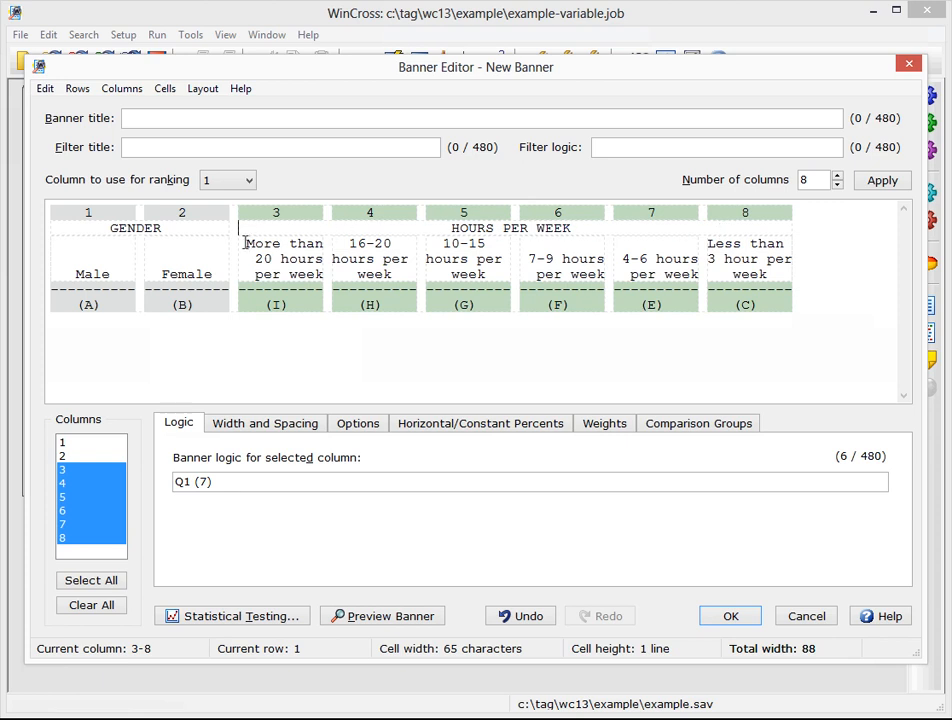
drag(244, 243, 744, 268)
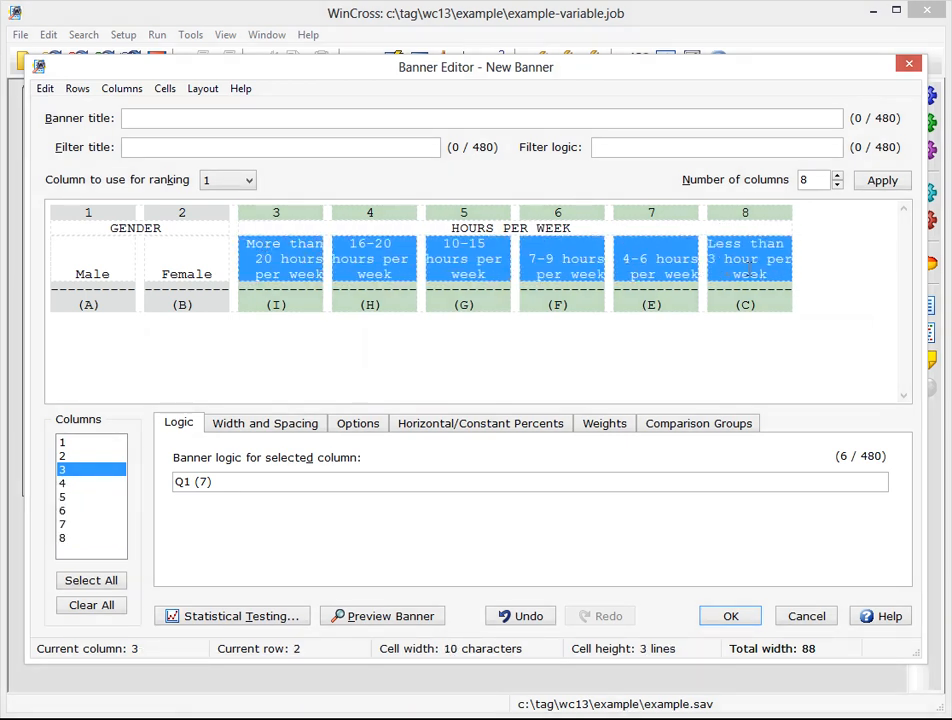
click(168, 88)
click(228, 197)
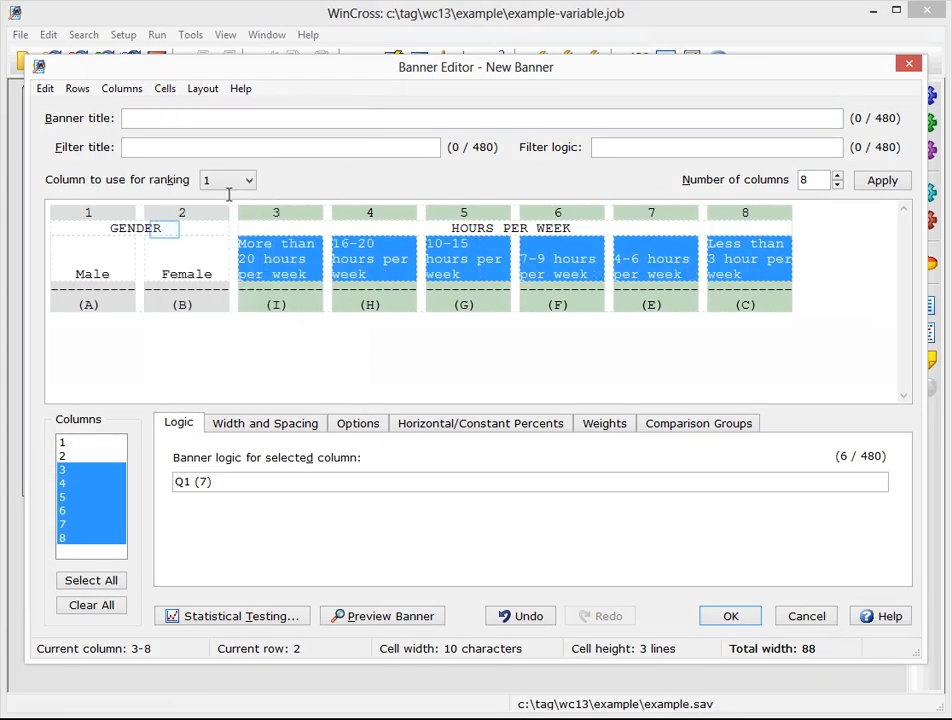
- Add dashed underlines beneath the GENDER and HOURS PER WEEK headings, spanning their column groups
click(167, 229)
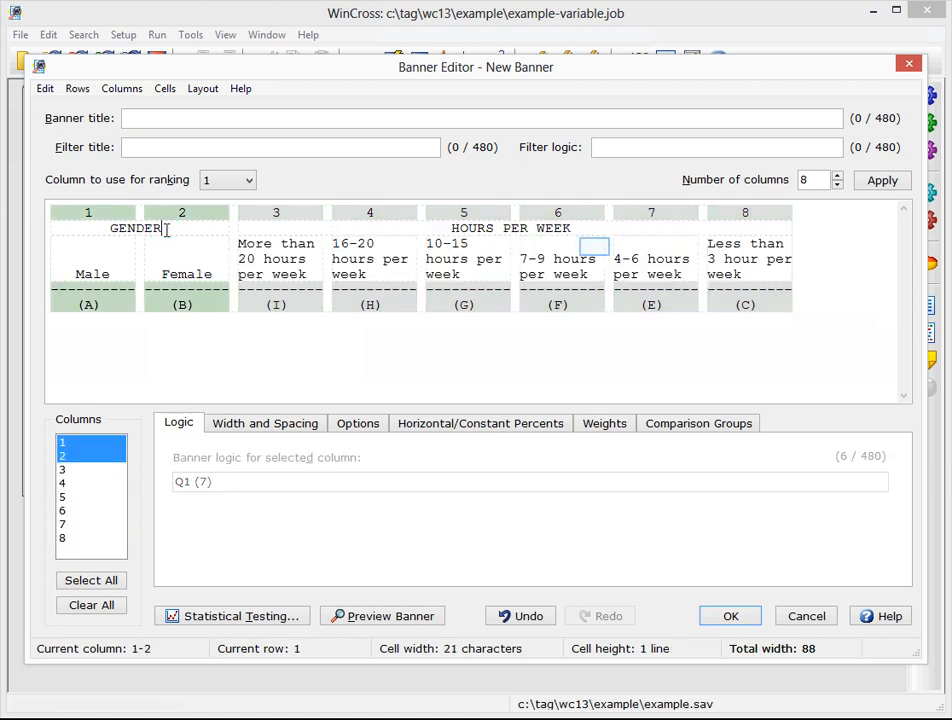
click(596, 250)
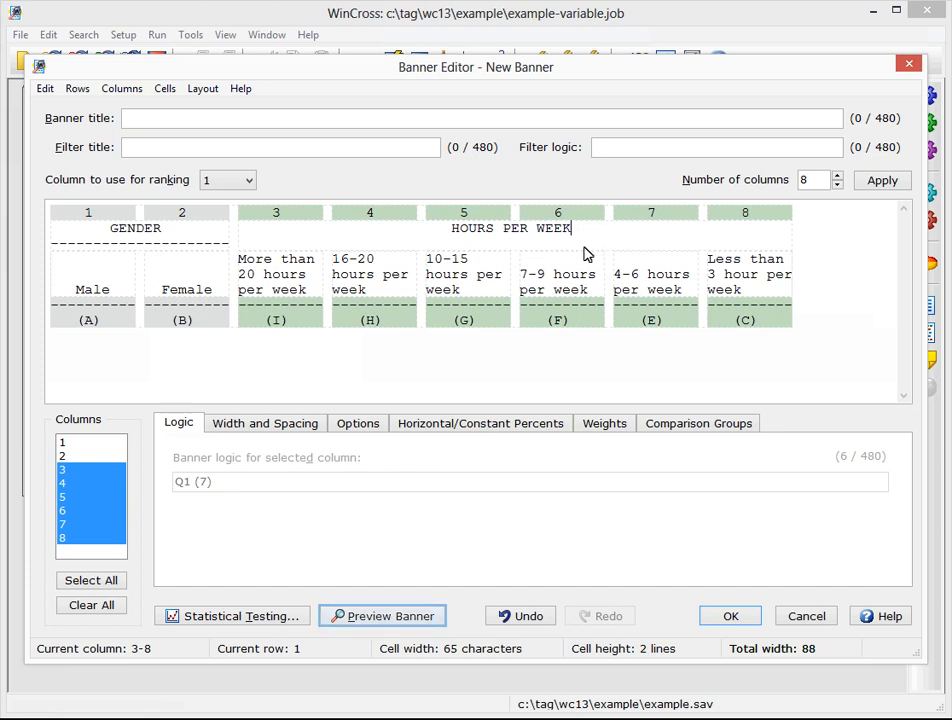
- Preview the banner to check its underlined headings and reordered columns, and close the preview
click(362, 616)
drag(236, 171, 365, 256)
click(386, 252)
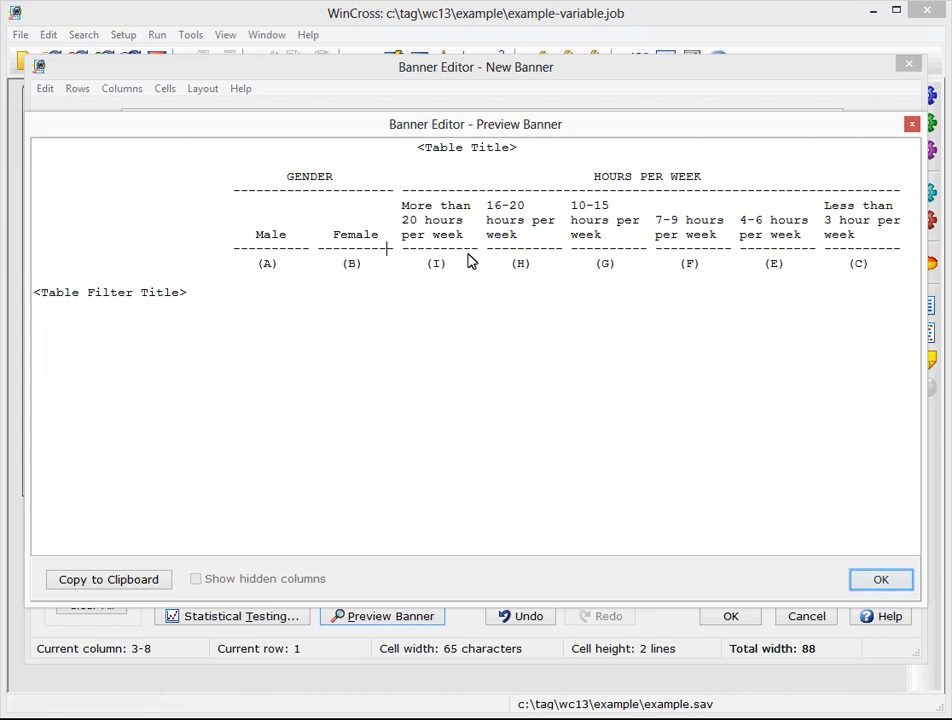
click(878, 581)
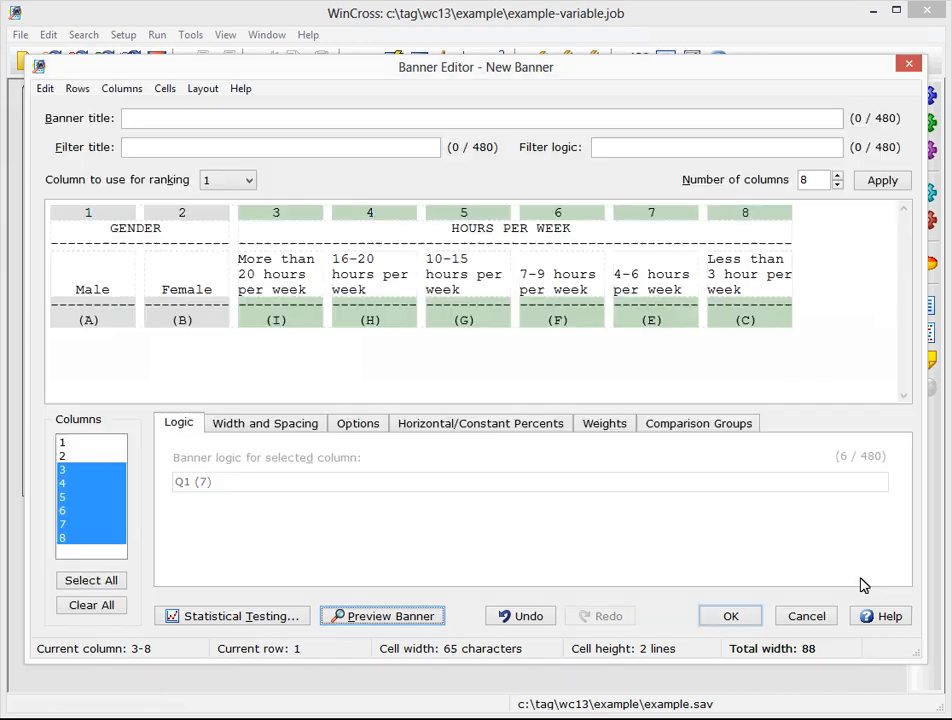